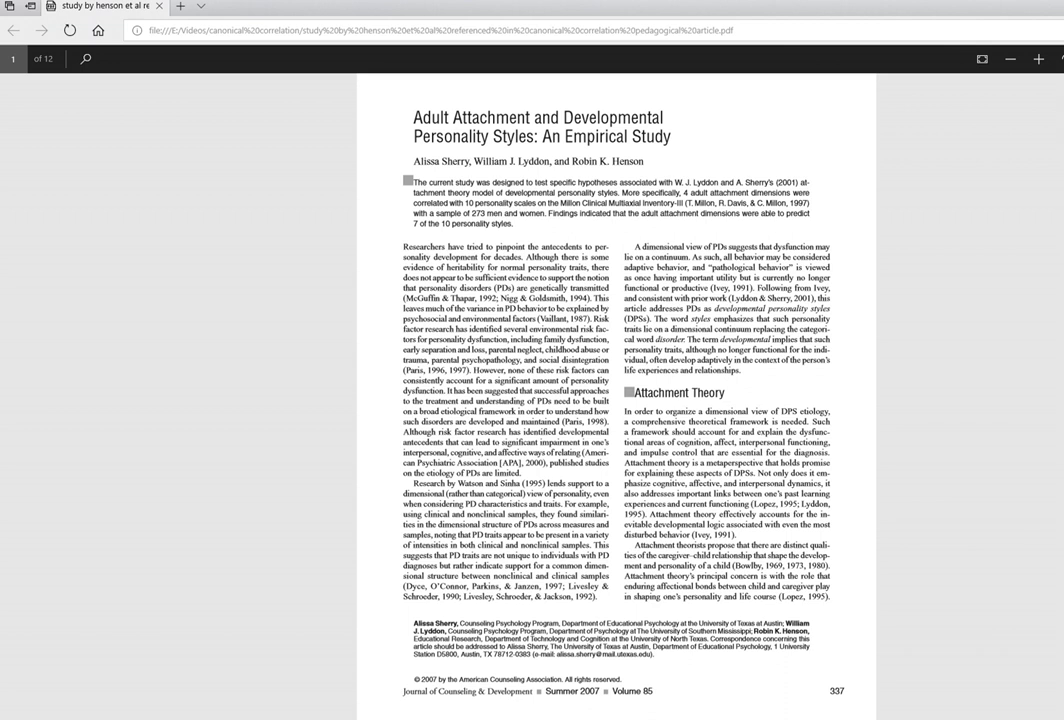
# Find the Table 1 intercorrelation matrix in the article and highlight its variable names, especially Preoccupied, Dismissing, Fearful and Secure
pyautogui.scroll(-20, 616, 400)
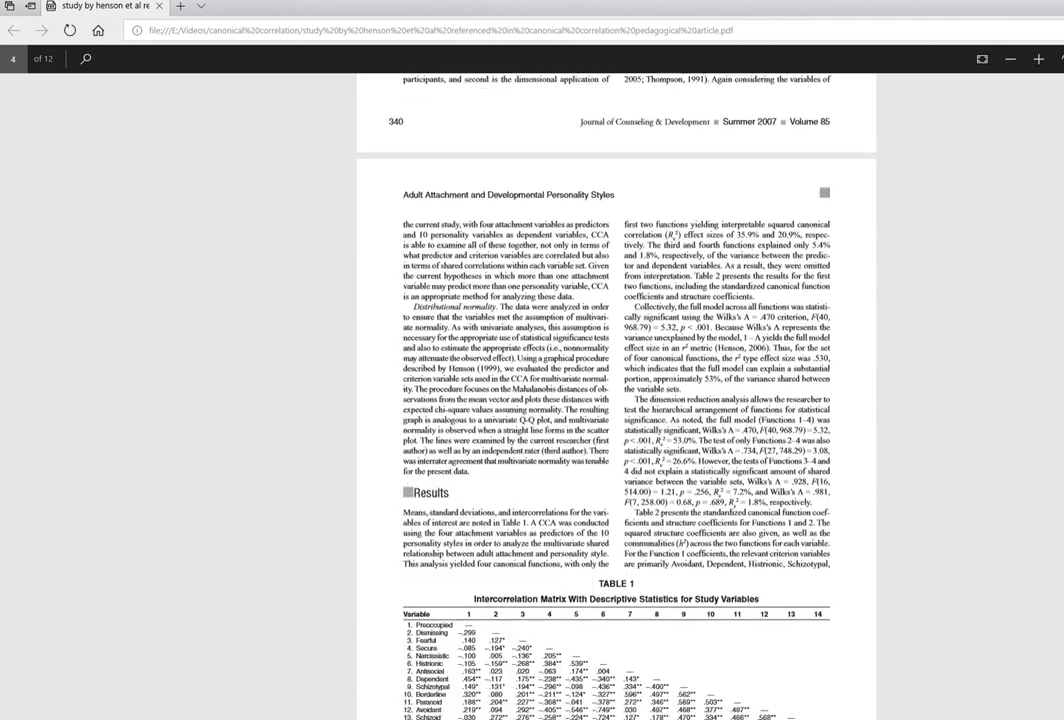
pyautogui.scroll(-3, 616, 400)
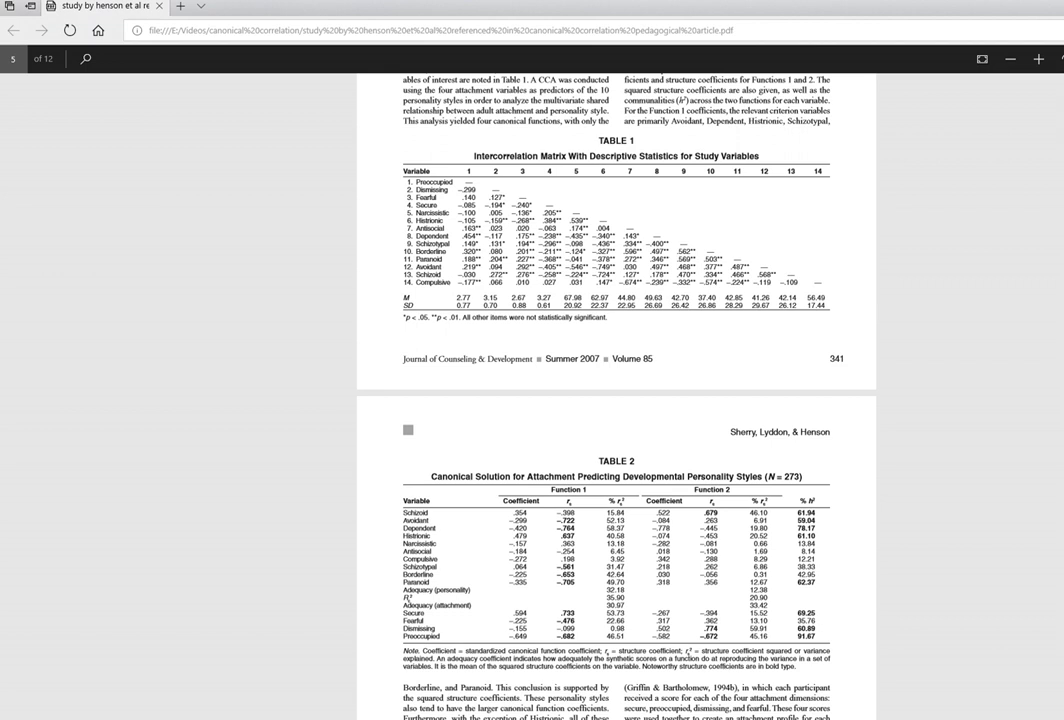
pyautogui.moveTo(405, 180); pyautogui.dragTo(445, 244)
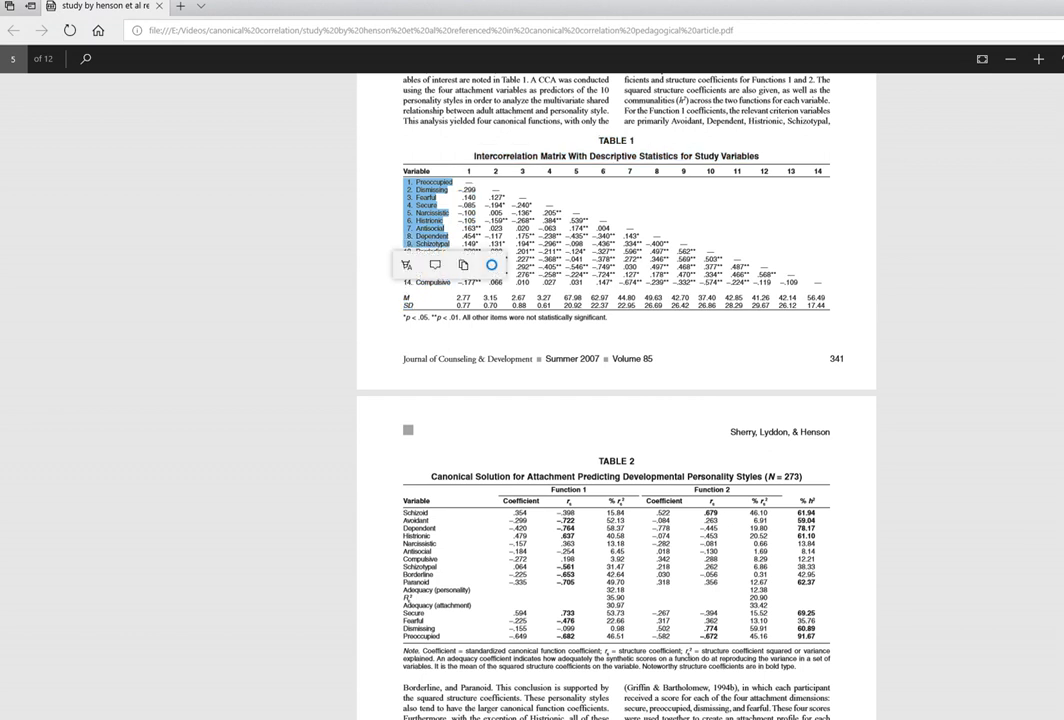
pyautogui.press('Escape')
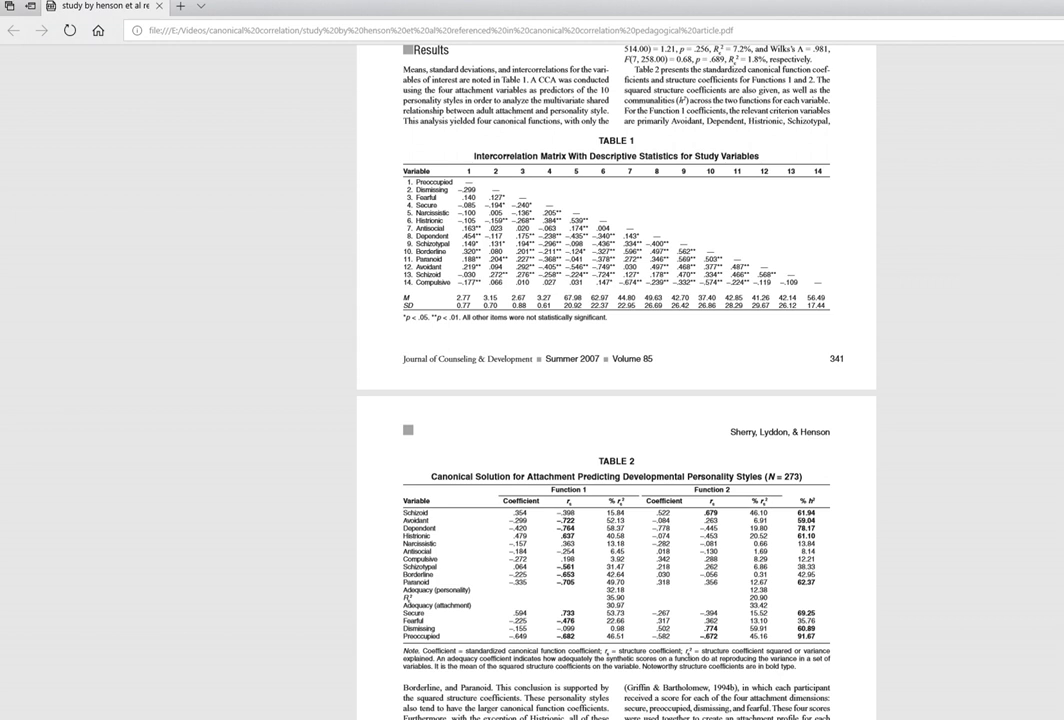
pyautogui.moveTo(405, 181); pyautogui.dragTo(438, 205)
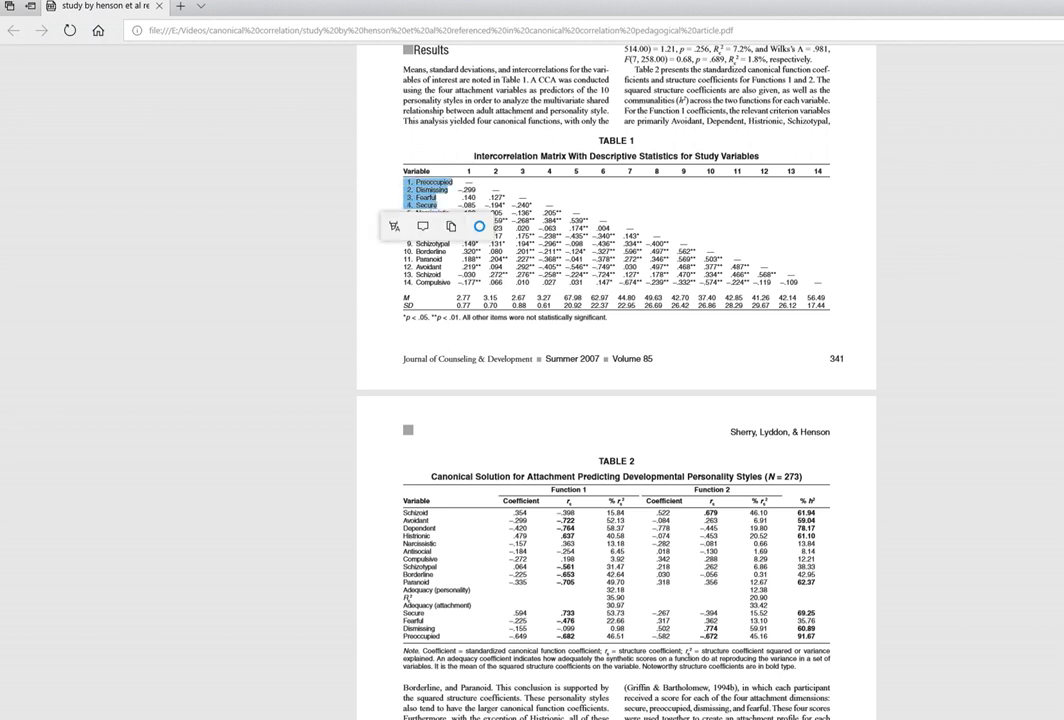
pyautogui.press('Escape')
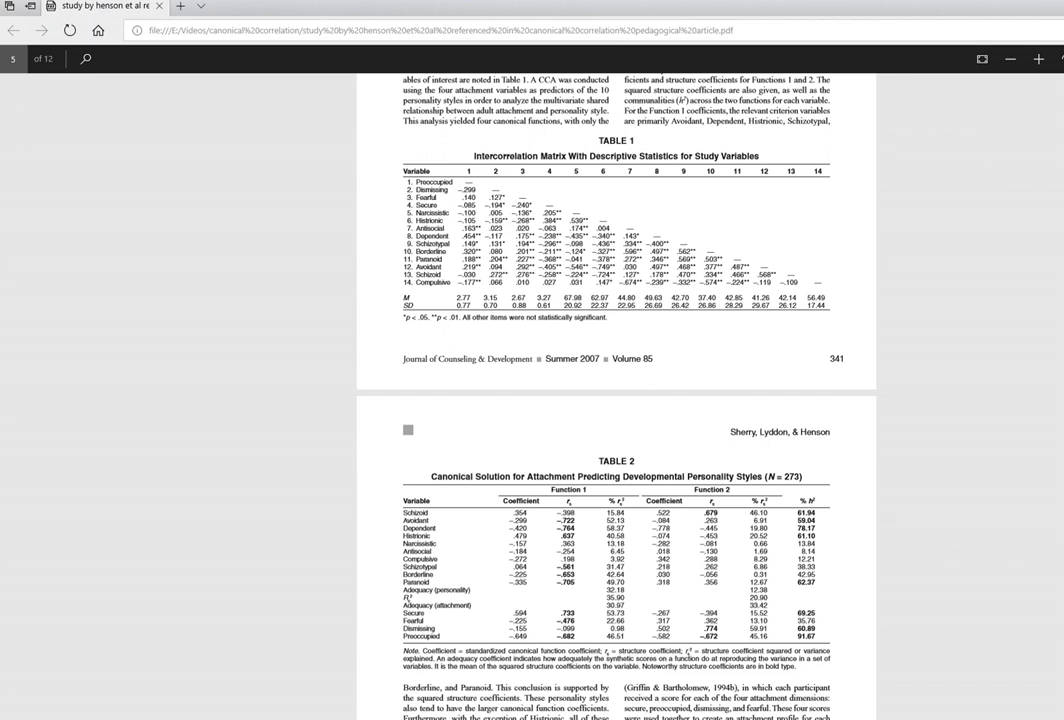
# Look through the attachment theory section on page 338 of the article and return to Table 1
pyautogui.scroll(15, 616, 400)
pyautogui.scroll(20, 616, 400)
pyautogui.scroll(6, 616, 400)
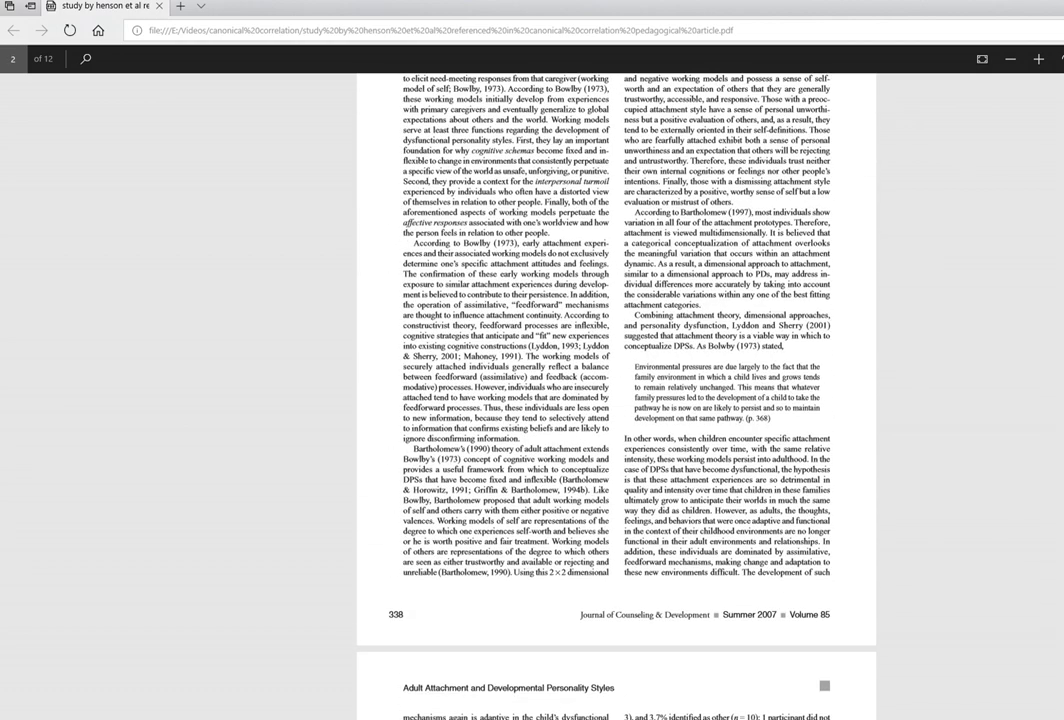
pyautogui.scroll(-20, 616, 400)
pyautogui.scroll(-5, 616, 400)
pyautogui.scroll(-7, 616, 400)
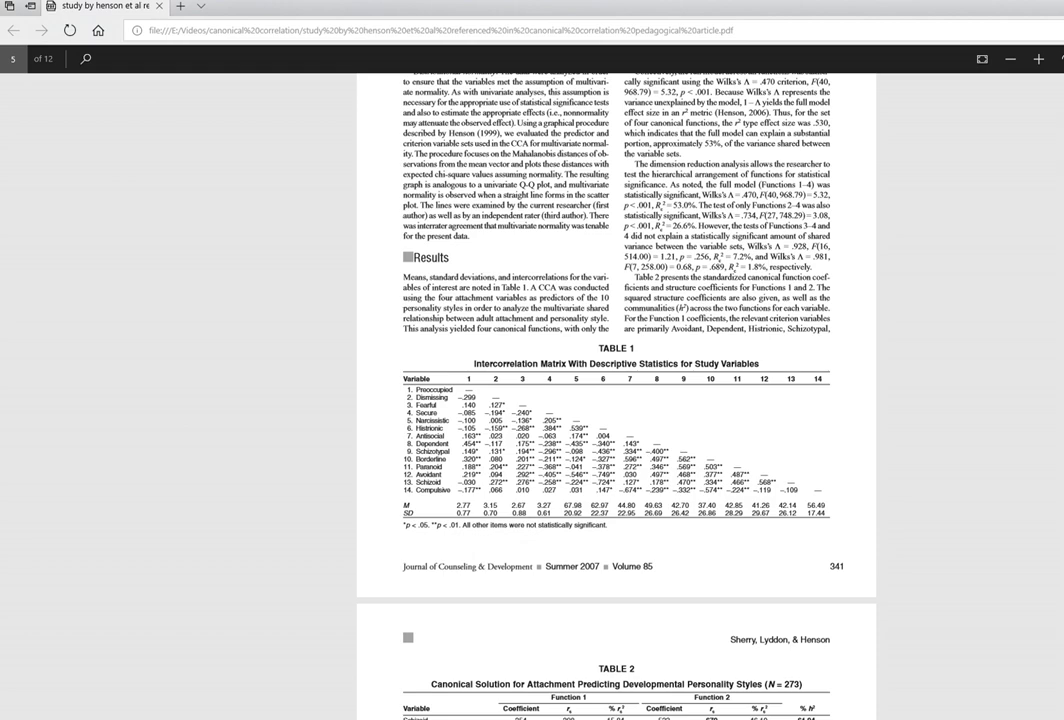
# Switch to the SPSS Statistics Data Editor and circle the preoccupied–secure and narcissistic–schizotypical column headings as two separate variable sets
pyautogui.click(120, 565)
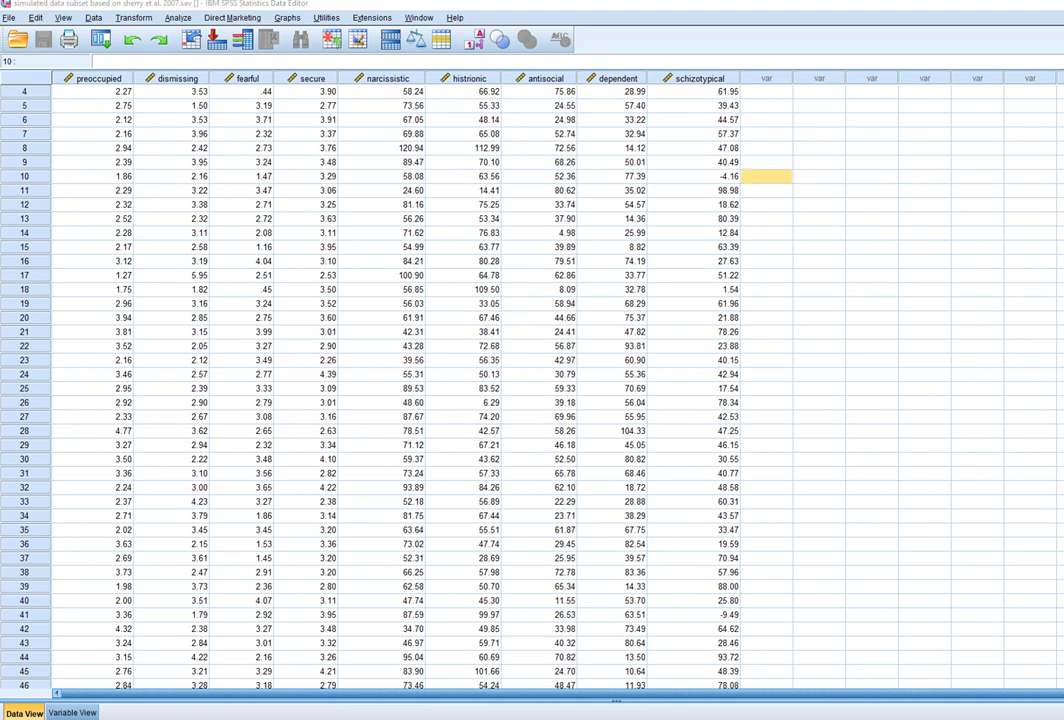
pyautogui.moveTo(75, 87)
pyautogui.mouseDown()
pyautogui.moveTo(340, 84)
pyautogui.moveTo(231, 62)
pyautogui.moveTo(88, 57)
pyautogui.moveTo(61, 70)
pyautogui.mouseUp()
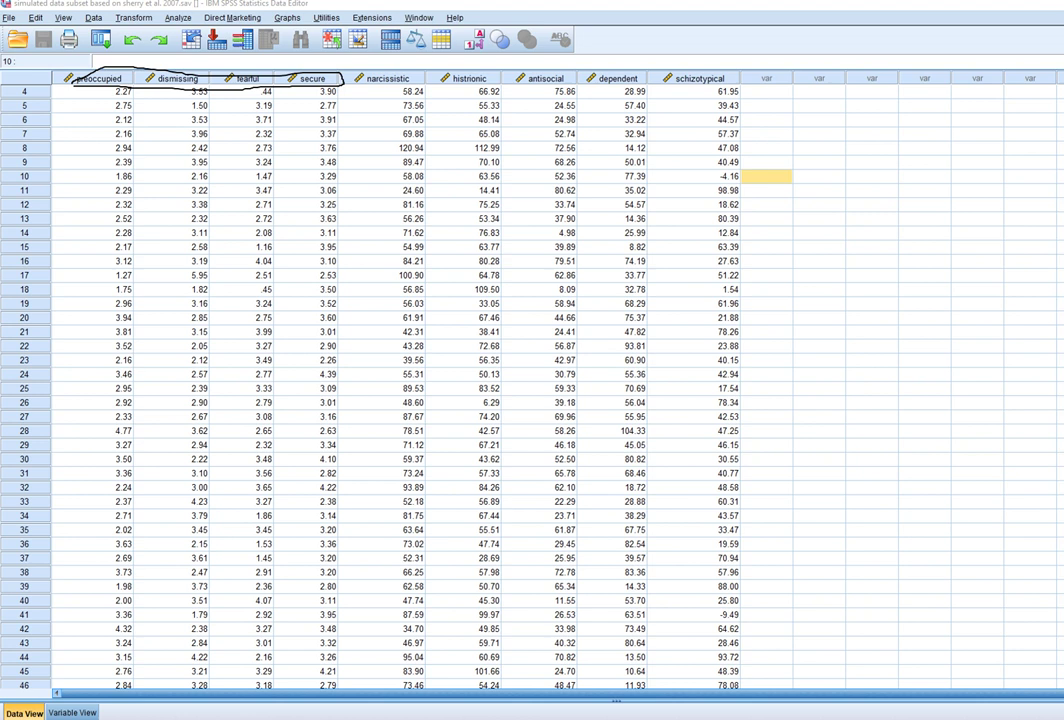
pyautogui.moveTo(410, 63)
pyautogui.mouseDown()
pyautogui.moveTo(360, 65)
pyautogui.moveTo(344, 84)
pyautogui.moveTo(590, 93)
pyautogui.moveTo(750, 77)
pyautogui.moveTo(460, 46)
pyautogui.moveTo(370, 50)
pyautogui.mouseUp()
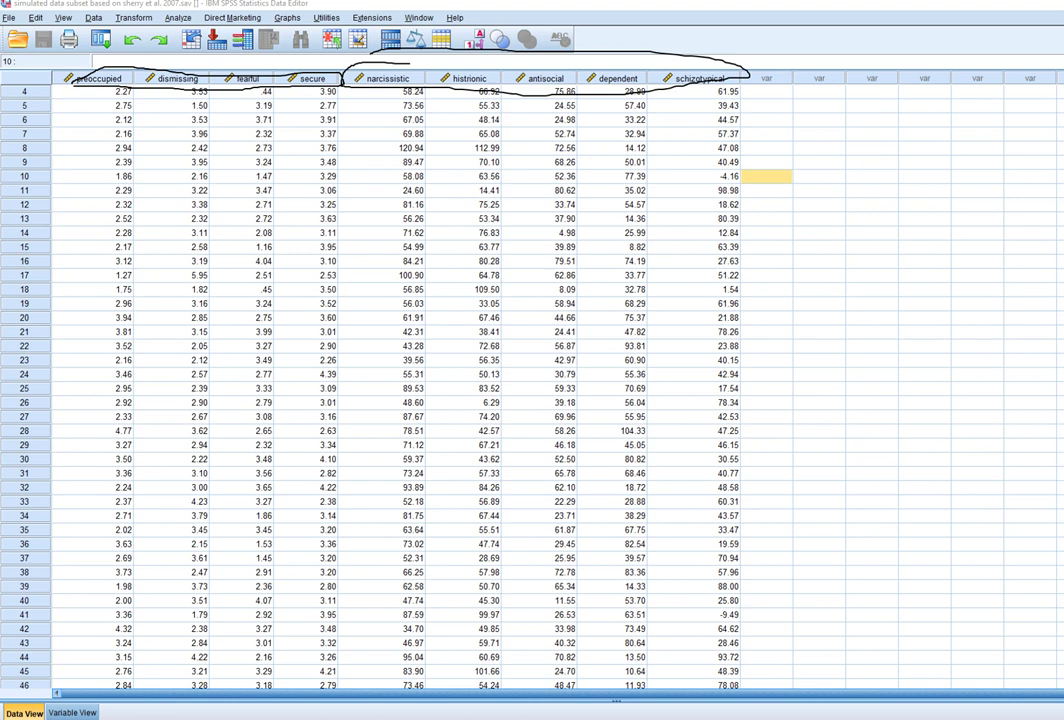
# Draw two clusters of overlapping circles over the empty columns, labelled AS and PS, joined by a double-headed arrow
pyautogui.moveTo(796, 252)
pyautogui.mouseDown()
pyautogui.moveTo(756, 273)
pyautogui.moveTo(768, 290)
pyautogui.moveTo(805, 256)
pyautogui.moveTo(790, 242)
pyautogui.moveTo(782, 284)
pyautogui.moveTo(747, 298)
pyautogui.moveTo(769, 312)
pyautogui.moveTo(786, 291)
pyautogui.moveTo(783, 272)
pyautogui.moveTo(808, 275)
pyautogui.moveTo(781, 268)
pyautogui.moveTo(773, 310)
pyautogui.moveTo(813, 300)
pyautogui.moveTo(783, 308)
pyautogui.moveTo(793, 315)
pyautogui.moveTo(778, 290)
pyautogui.moveTo(751, 318)
pyautogui.moveTo(773, 333)
pyautogui.moveTo(802, 325)
pyautogui.mouseUp()
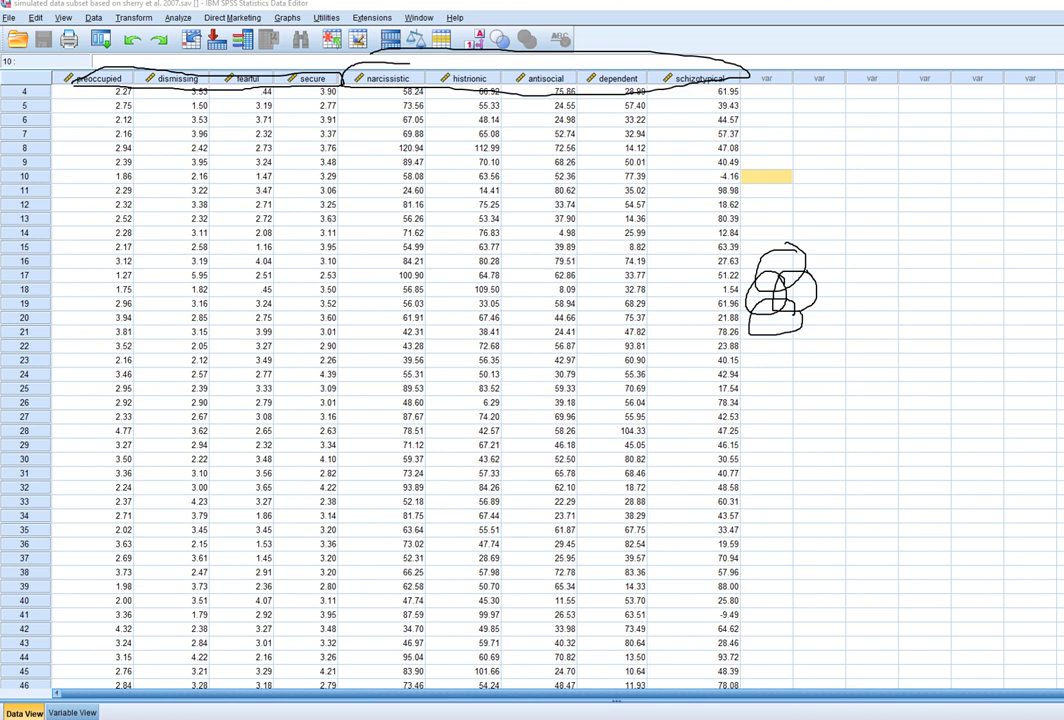
pyautogui.moveTo(755, 224)
pyautogui.mouseDown()
pyautogui.moveTo(757, 207)
pyautogui.moveTo(766, 222)
pyautogui.moveTo(774, 210)
pyautogui.moveTo(770, 222)
pyautogui.mouseUp()
pyautogui.moveTo(942, 192)
pyautogui.mouseDown()
pyautogui.moveTo(943, 216)
pyautogui.moveTo(944, 206)
pyautogui.moveTo(956, 213)
pyautogui.moveTo(934, 278)
pyautogui.moveTo(950, 256)
pyautogui.moveTo(980, 272)
pyautogui.moveTo(958, 262)
pyautogui.moveTo(980, 295)
pyautogui.moveTo(958, 285)
pyautogui.moveTo(940, 315)
pyautogui.mouseUp()
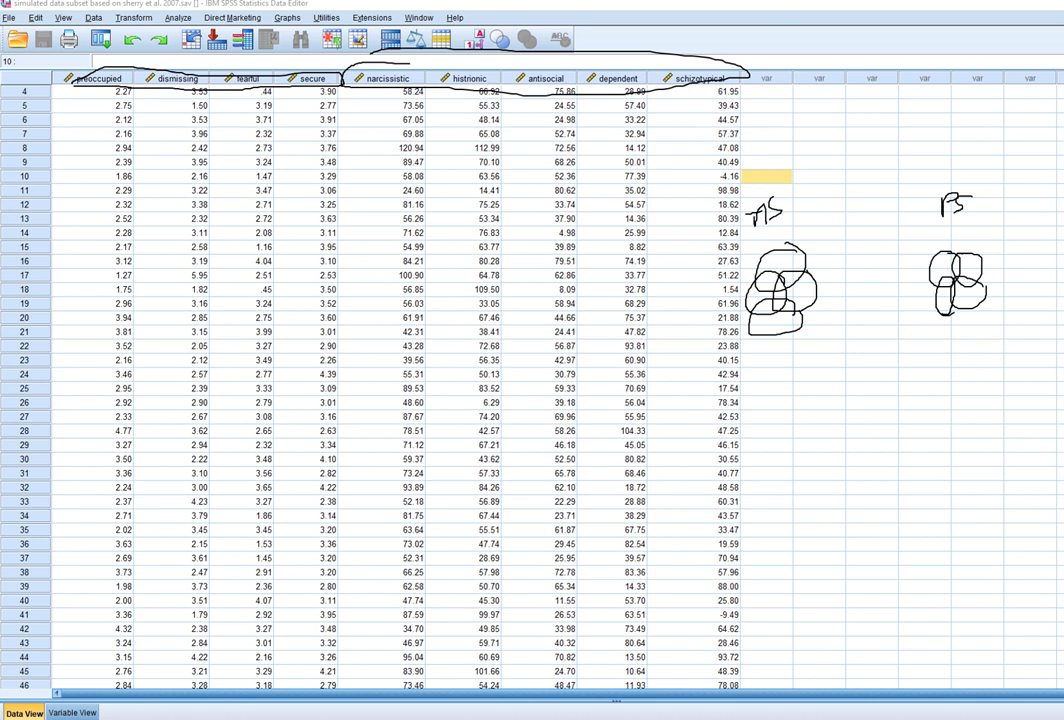
pyautogui.moveTo(978, 262)
pyautogui.mouseDown()
pyautogui.moveTo(1000, 276)
pyautogui.moveTo(980, 294)
pyautogui.mouseUp()
pyautogui.moveTo(836, 285); pyautogui.dragTo(910, 285)
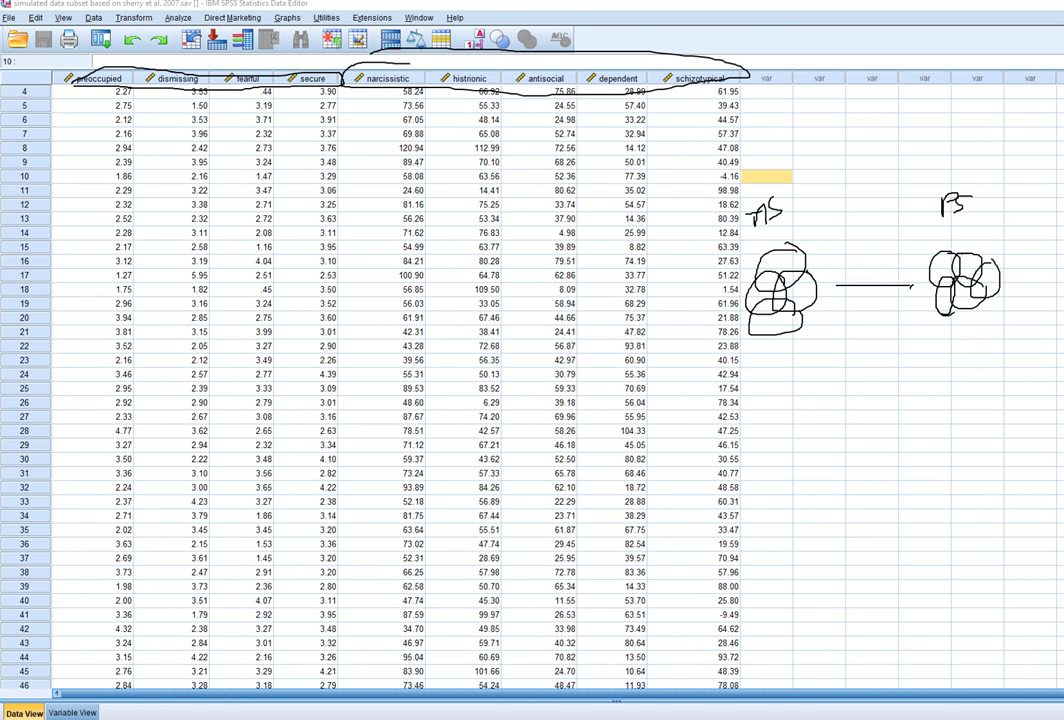
pyautogui.moveTo(833, 276); pyautogui.dragTo(837, 290)
# Draw a downward arrow from each cluster to a circle labelled CV1 and connect the two circles with a double-headed arrow
pyautogui.moveTo(781, 351)
pyautogui.mouseDown()
pyautogui.moveTo(781, 383)
pyautogui.moveTo(788, 371)
pyautogui.mouseUp()
pyautogui.moveTo(962, 333)
pyautogui.mouseDown()
pyautogui.moveTo(965, 368)
pyautogui.moveTo(974, 359)
pyautogui.moveTo(940, 370)
pyautogui.mouseUp()
pyautogui.moveTo(793, 393)
pyautogui.mouseDown()
pyautogui.moveTo(766, 428)
pyautogui.moveTo(796, 396)
pyautogui.mouseUp()
pyautogui.moveTo(976, 389)
pyautogui.mouseDown()
pyautogui.moveTo(949, 415)
pyautogui.moveTo(980, 391)
pyautogui.mouseUp()
pyautogui.moveTo(779, 407); pyautogui.dragTo(794, 416)
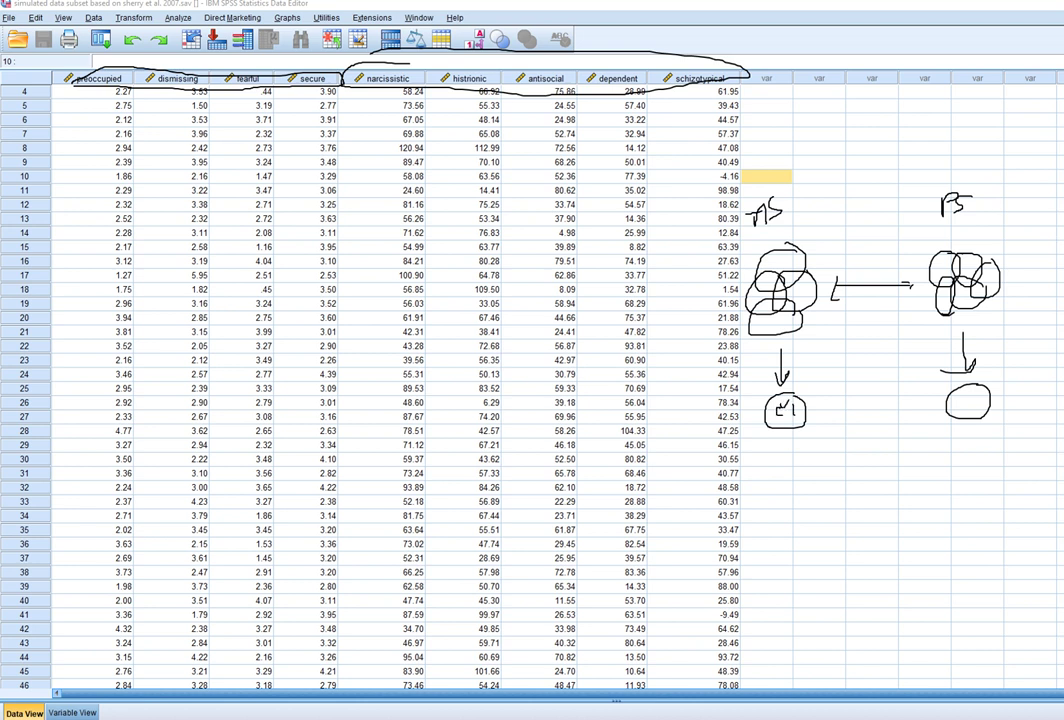
pyautogui.moveTo(964, 400); pyautogui.dragTo(964, 408)
pyautogui.moveTo(966, 398); pyautogui.dragTo(971, 408)
pyautogui.moveTo(928, 406)
pyautogui.mouseDown()
pyautogui.moveTo(827, 406)
pyautogui.moveTo(829, 416)
pyautogui.mouseUp()
pyautogui.moveTo(917, 401); pyautogui.dragTo(918, 409)
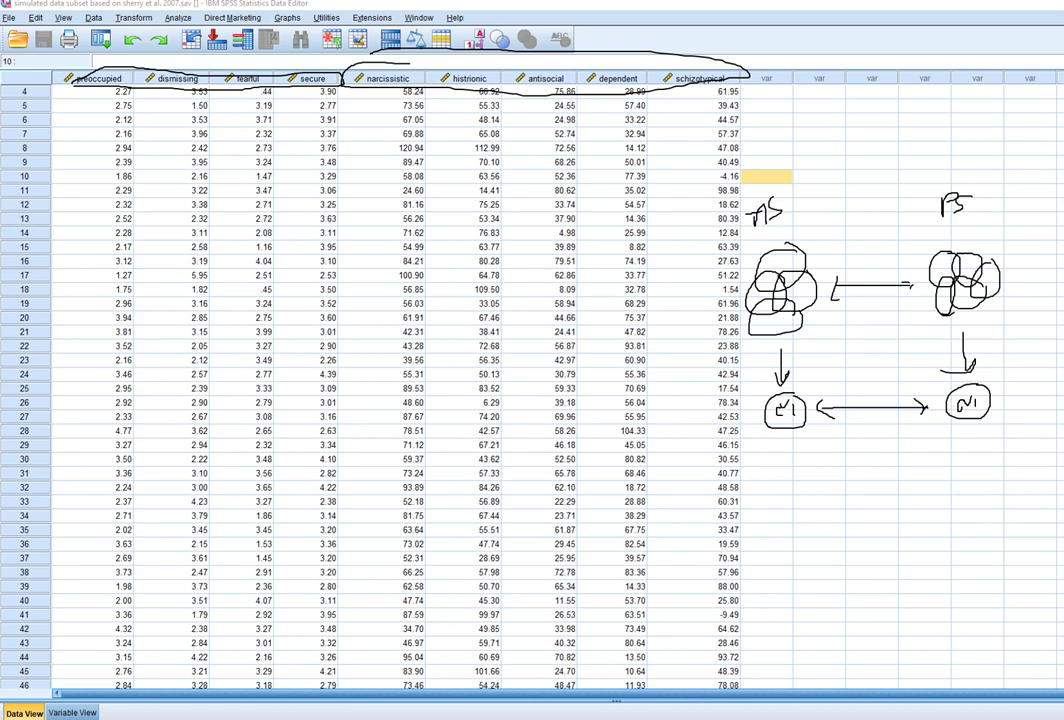
# Draw three more pairs of labelled canonical variate circles below the CV1 pair, each pair joined by a double-headed arrow
pyautogui.moveTo(786, 450)
pyautogui.mouseDown()
pyautogui.moveTo(768, 479)
pyautogui.moveTo(790, 452)
pyautogui.moveTo(771, 476)
pyautogui.moveTo(778, 457)
pyautogui.mouseUp()
pyautogui.moveTo(978, 447)
pyautogui.mouseDown()
pyautogui.moveTo(972, 476)
pyautogui.moveTo(981, 448)
pyautogui.moveTo(969, 461)
pyautogui.moveTo(818, 461)
pyautogui.mouseUp()
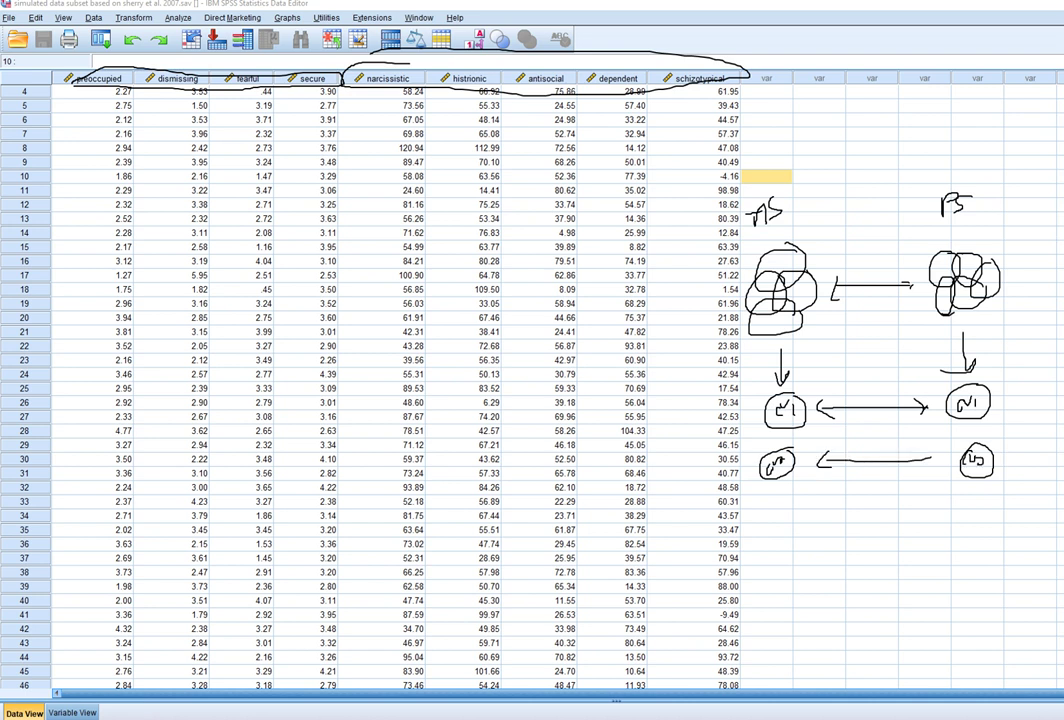
pyautogui.moveTo(903, 452); pyautogui.dragTo(927, 470)
pyautogui.moveTo(790, 497)
pyautogui.mouseDown()
pyautogui.moveTo(768, 528)
pyautogui.moveTo(797, 503)
pyautogui.moveTo(787, 522)
pyautogui.mouseUp()
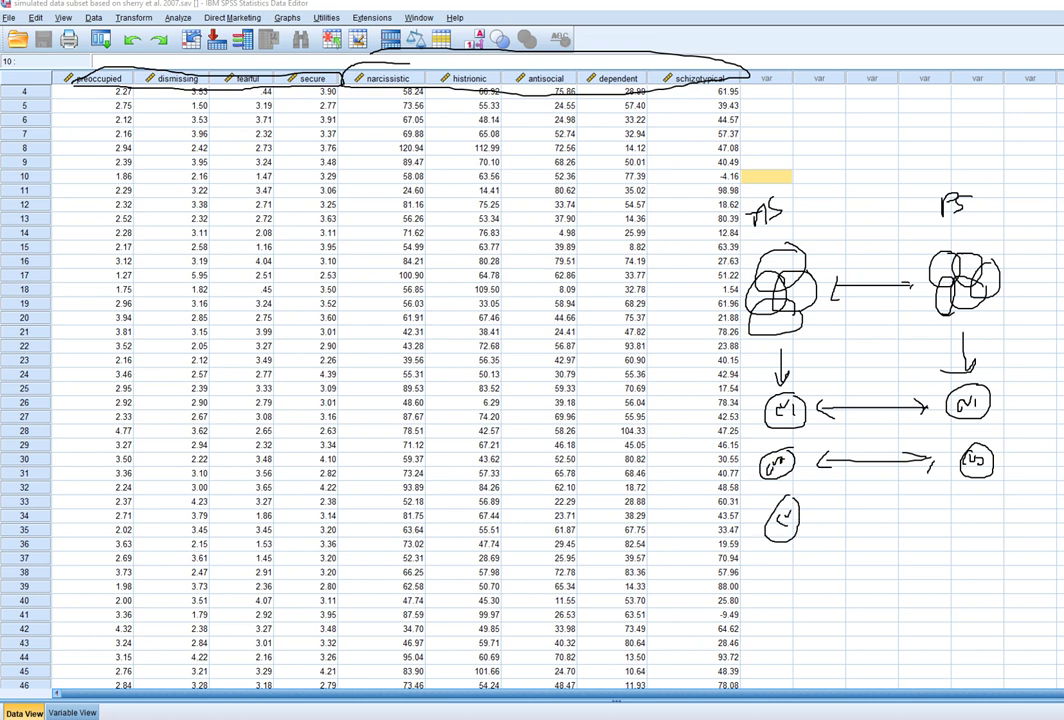
pyautogui.moveTo(982, 497)
pyautogui.mouseDown()
pyautogui.moveTo(963, 544)
pyautogui.moveTo(1001, 518)
pyautogui.moveTo(987, 501)
pyautogui.moveTo(974, 530)
pyautogui.moveTo(988, 520)
pyautogui.moveTo(830, 518)
pyautogui.mouseUp()
pyautogui.moveTo(932, 515); pyautogui.dragTo(933, 533)
pyautogui.moveTo(988, 562)
pyautogui.mouseDown()
pyautogui.moveTo(974, 580)
pyautogui.moveTo(990, 564)
pyautogui.mouseUp()
pyautogui.moveTo(798, 558)
pyautogui.mouseDown()
pyautogui.moveTo(782, 580)
pyautogui.moveTo(800, 560)
pyautogui.moveTo(802, 586)
pyautogui.mouseUp()
pyautogui.moveTo(989, 575); pyautogui.dragTo(1001, 576)
pyautogui.moveTo(850, 567)
pyautogui.mouseDown()
pyautogui.moveTo(852, 592)
pyautogui.moveTo(962, 576)
pyautogui.mouseUp()
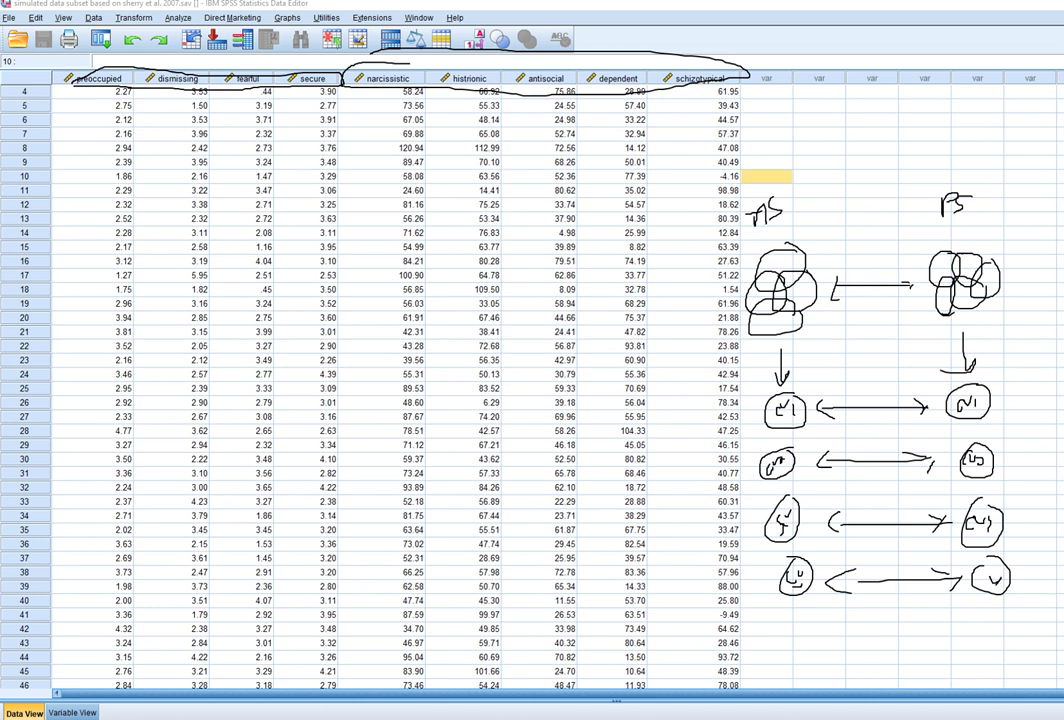
# Label the upper two arrows rcc with significance marks, label the lower two NS, and cross out the lower two pairs
pyautogui.moveTo(843, 394)
pyautogui.mouseDown()
pyautogui.moveTo(852, 362)
pyautogui.moveTo(863, 384)
pyautogui.mouseUp()
pyautogui.moveTo(853, 432); pyautogui.dragTo(865, 452)
pyautogui.moveTo(874, 443); pyautogui.dragTo(873, 452)
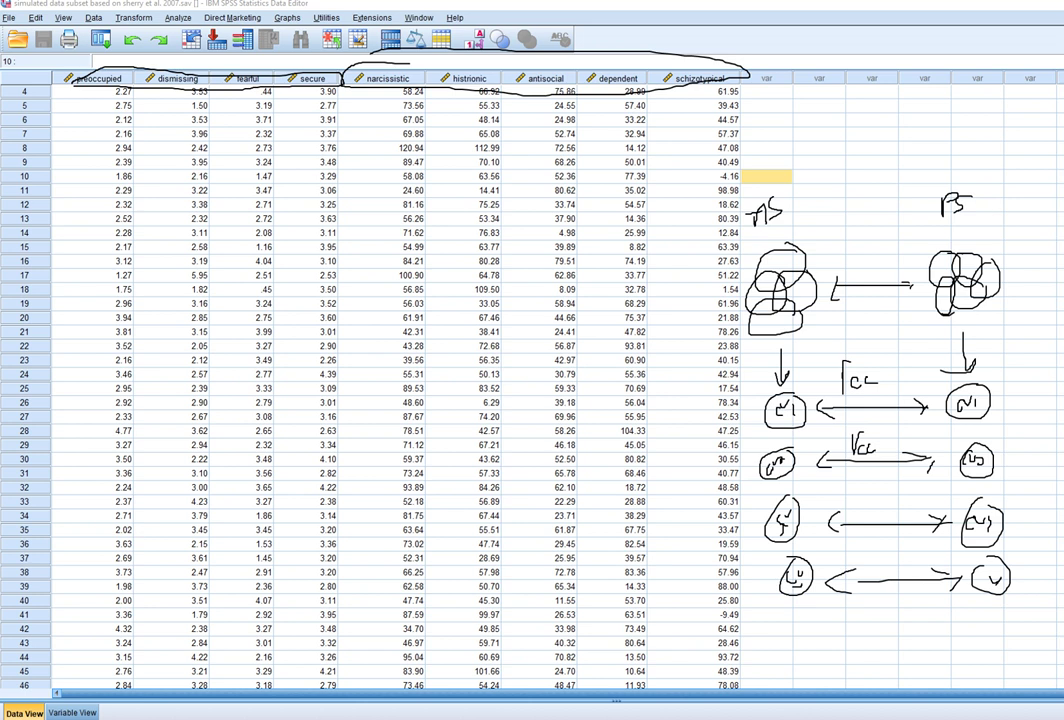
pyautogui.moveTo(883, 350); pyautogui.dragTo(891, 352)
pyautogui.moveTo(881, 418); pyautogui.dragTo(893, 429)
pyautogui.moveTo(857, 500)
pyautogui.mouseDown()
pyautogui.moveTo(872, 499)
pyautogui.moveTo(907, 563)
pyautogui.mouseUp()
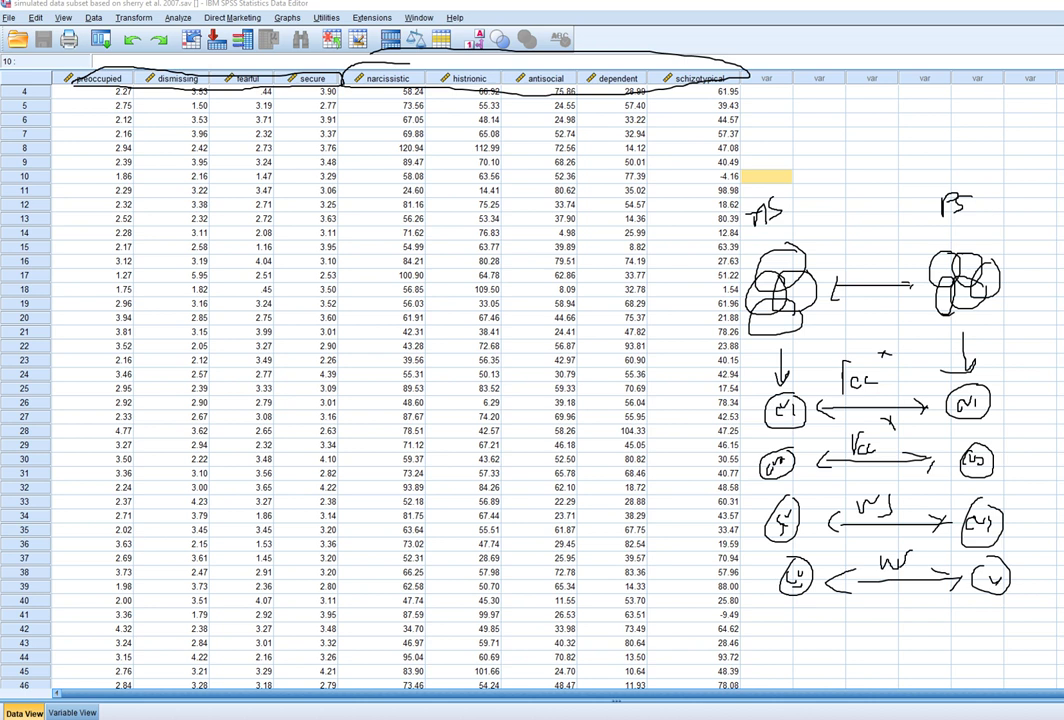
pyautogui.moveTo(770, 497); pyautogui.dragTo(1028, 598)
pyautogui.moveTo(752, 592); pyautogui.dragTo(995, 497)
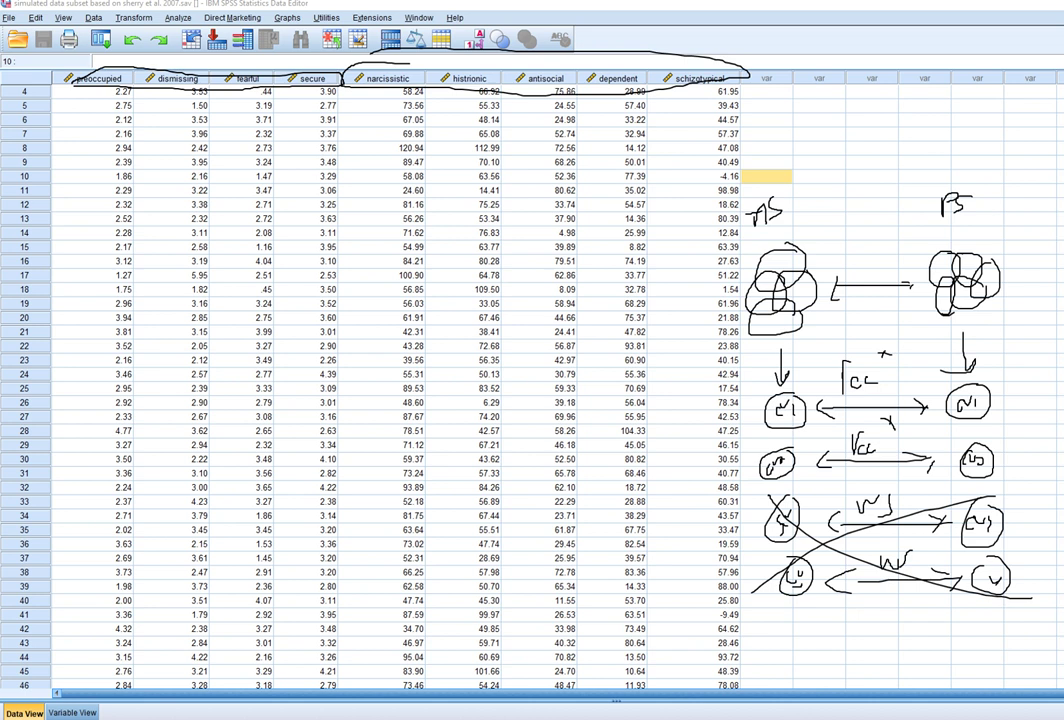
# Mark up the correlation labels, add short lines beside the upper variate circles, and clear all annotations from the data view
pyautogui.moveTo(866, 384); pyautogui.dragTo(877, 393)
pyautogui.moveTo(857, 455); pyautogui.dragTo(869, 458)
pyautogui.moveTo(741, 406); pyautogui.dragTo(760, 416)
pyautogui.moveTo(992, 392); pyautogui.dragTo(1012, 382)
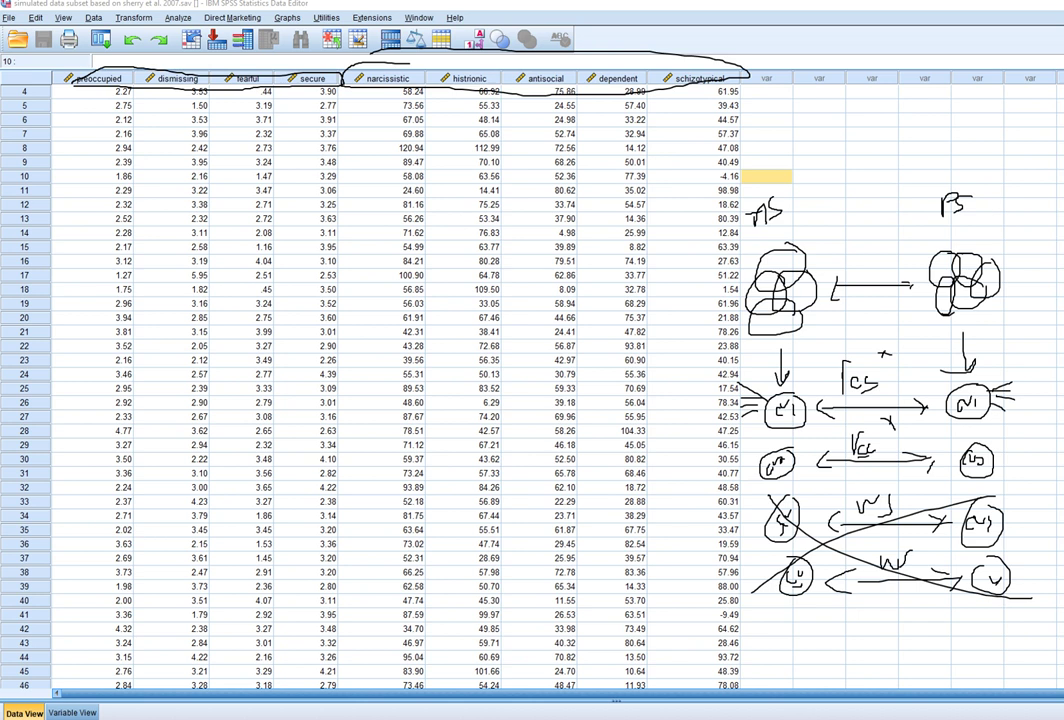
pyautogui.moveTo(999, 462); pyautogui.dragTo(1009, 461)
pyautogui.moveTo(770, 452); pyautogui.dragTo(736, 455)
pyautogui.press('Escape')
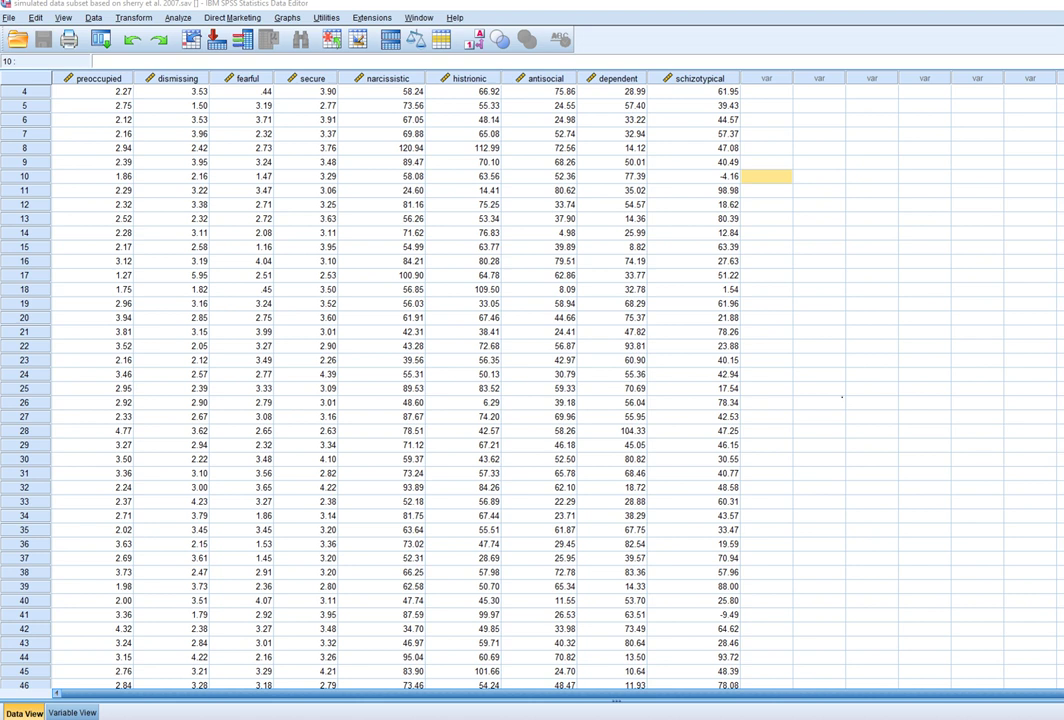
# Draw four pairs of circles over the empty columns, outline each vertical group of four, and clear the drawing
pyautogui.moveTo(841, 397)
pyautogui.mouseDown()
pyautogui.moveTo(866, 412)
pyautogui.moveTo(848, 396)
pyautogui.mouseUp()
pyautogui.moveTo(988, 396)
pyautogui.mouseDown()
pyautogui.moveTo(964, 430)
pyautogui.moveTo(998, 398)
pyautogui.mouseUp()
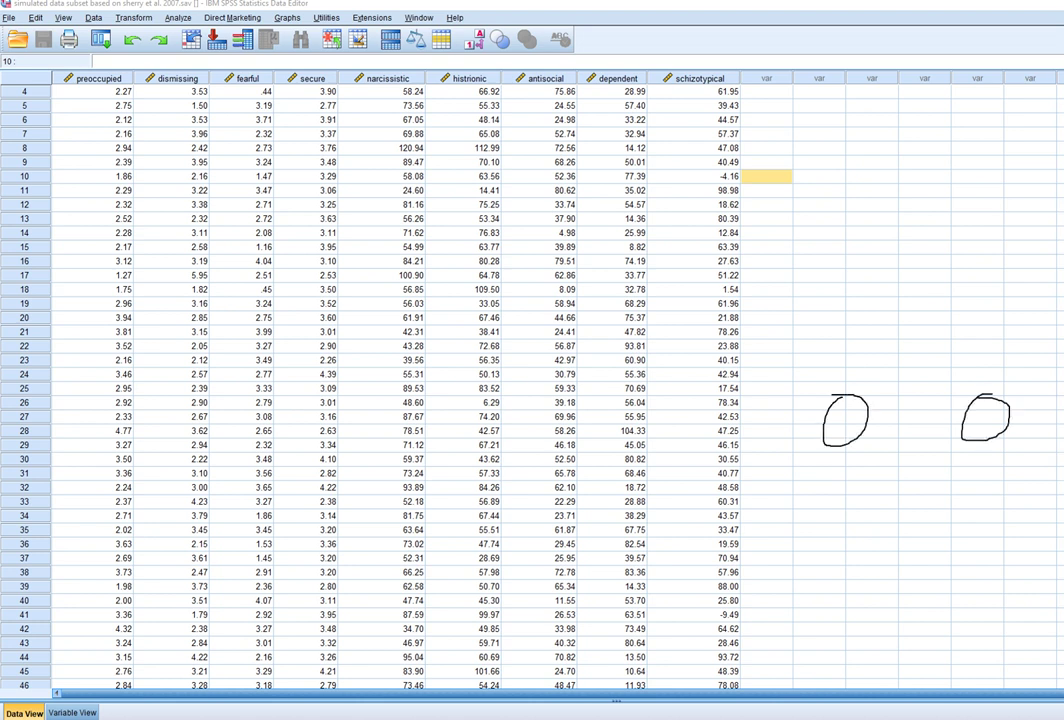
pyautogui.moveTo(872, 467)
pyautogui.mouseDown()
pyautogui.moveTo(843, 503)
pyautogui.moveTo(878, 470)
pyautogui.mouseUp()
pyautogui.moveTo(988, 459)
pyautogui.mouseDown()
pyautogui.moveTo(963, 480)
pyautogui.moveTo(1011, 472)
pyautogui.mouseUp()
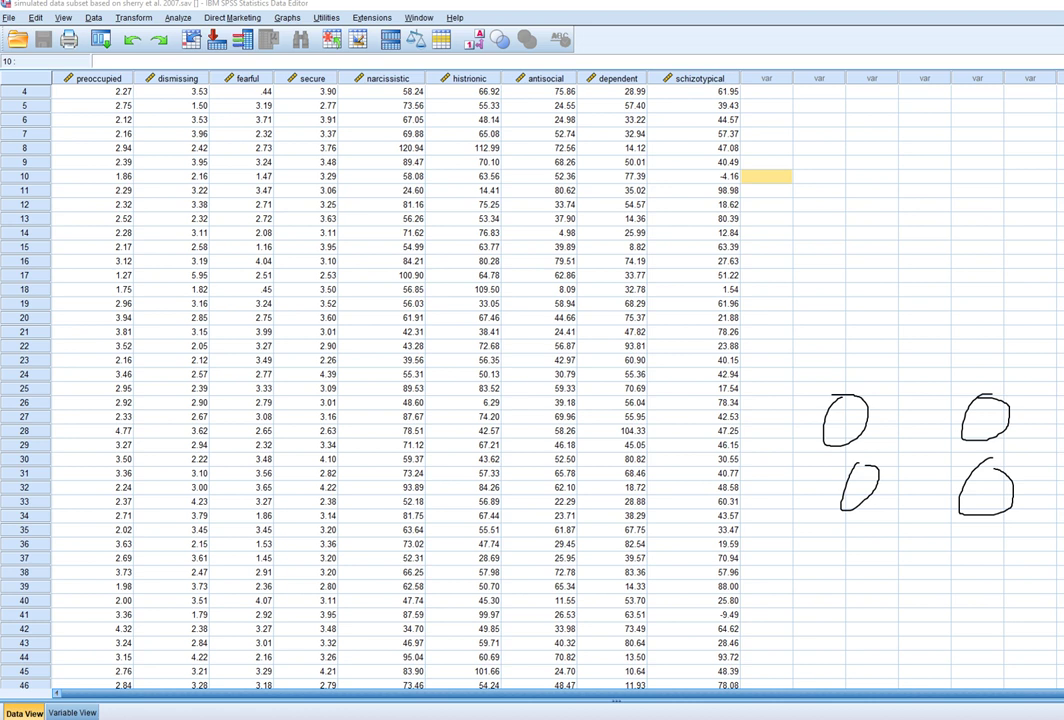
pyautogui.moveTo(858, 536)
pyautogui.mouseDown()
pyautogui.moveTo(845, 570)
pyautogui.moveTo(860, 558)
pyautogui.mouseUp()
pyautogui.moveTo(988, 536)
pyautogui.mouseDown()
pyautogui.moveTo(977, 566)
pyautogui.moveTo(1004, 553)
pyautogui.mouseUp()
pyautogui.moveTo(866, 606)
pyautogui.mouseDown()
pyautogui.moveTo(858, 638)
pyautogui.moveTo(872, 614)
pyautogui.mouseUp()
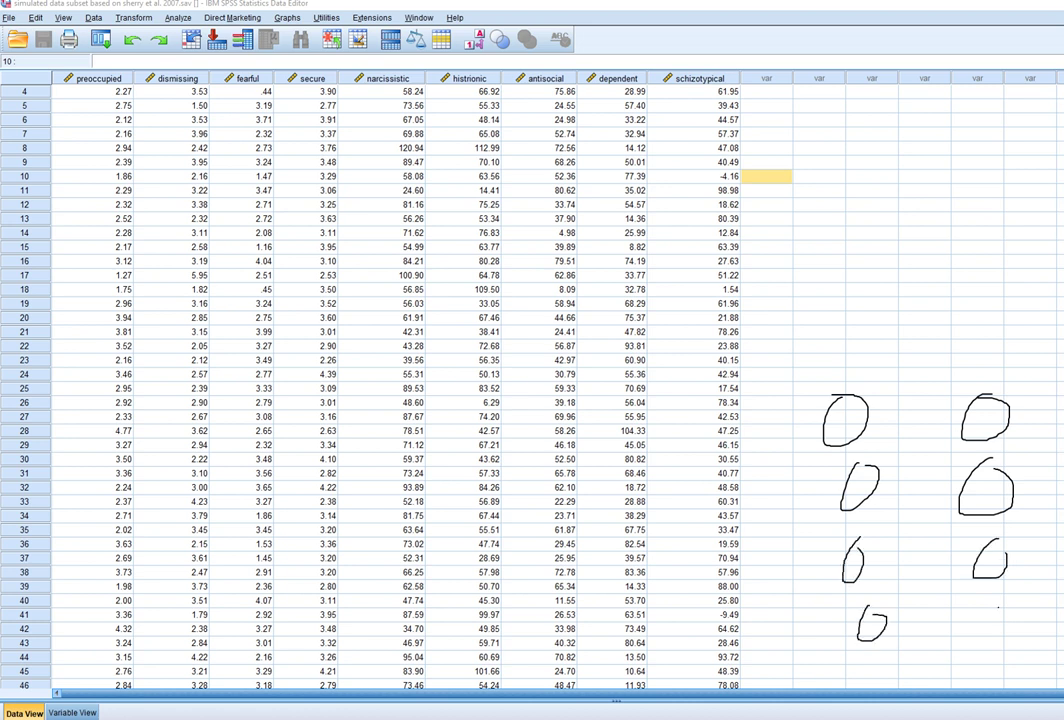
pyautogui.moveTo(997, 607)
pyautogui.mouseDown()
pyautogui.moveTo(984, 634)
pyautogui.moveTo(1010, 618)
pyautogui.mouseUp()
pyautogui.moveTo(884, 386)
pyautogui.mouseDown()
pyautogui.moveTo(884, 650)
pyautogui.moveTo(831, 586)
pyautogui.moveTo(808, 388)
pyautogui.mouseUp()
pyautogui.moveTo(953, 381)
pyautogui.mouseDown()
pyautogui.moveTo(948, 585)
pyautogui.moveTo(1035, 655)
pyautogui.moveTo(1042, 450)
pyautogui.moveTo(975, 373)
pyautogui.mouseUp()
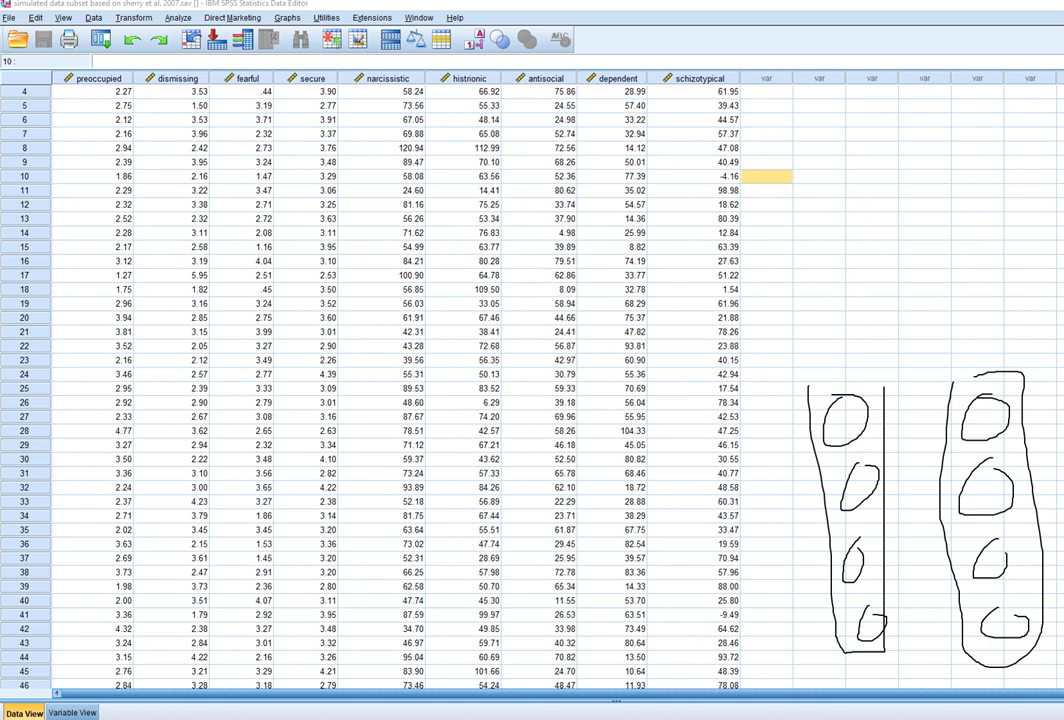
pyautogui.press('Escape')
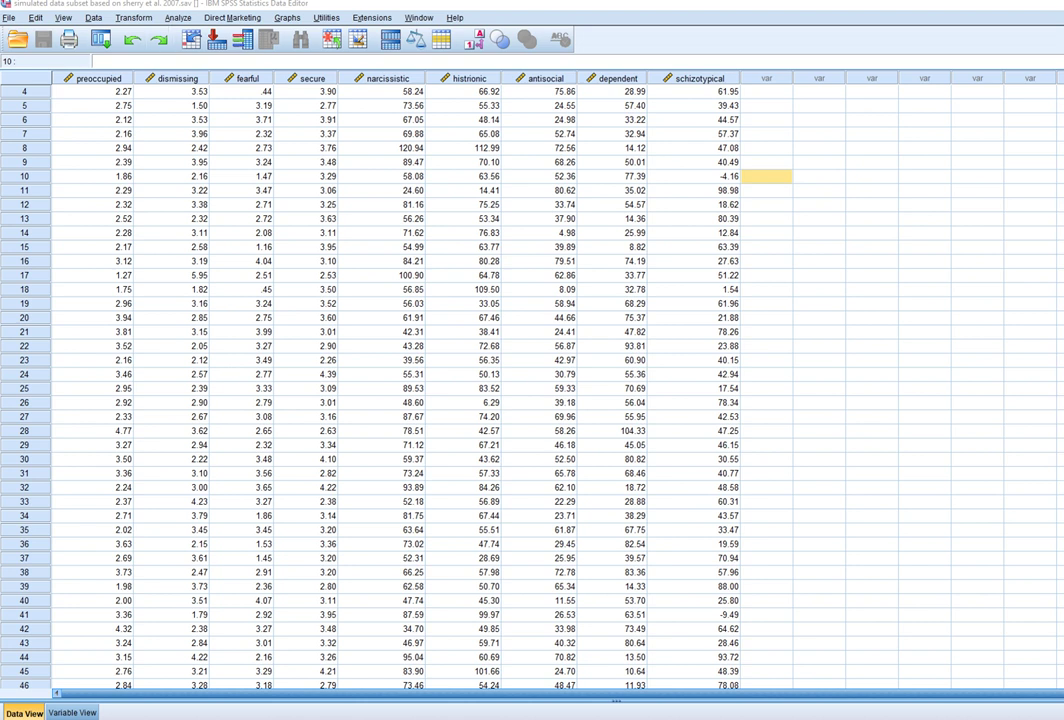
# Create a new syntax file for the active dataset
pyautogui.hotkey('alt', 'a')
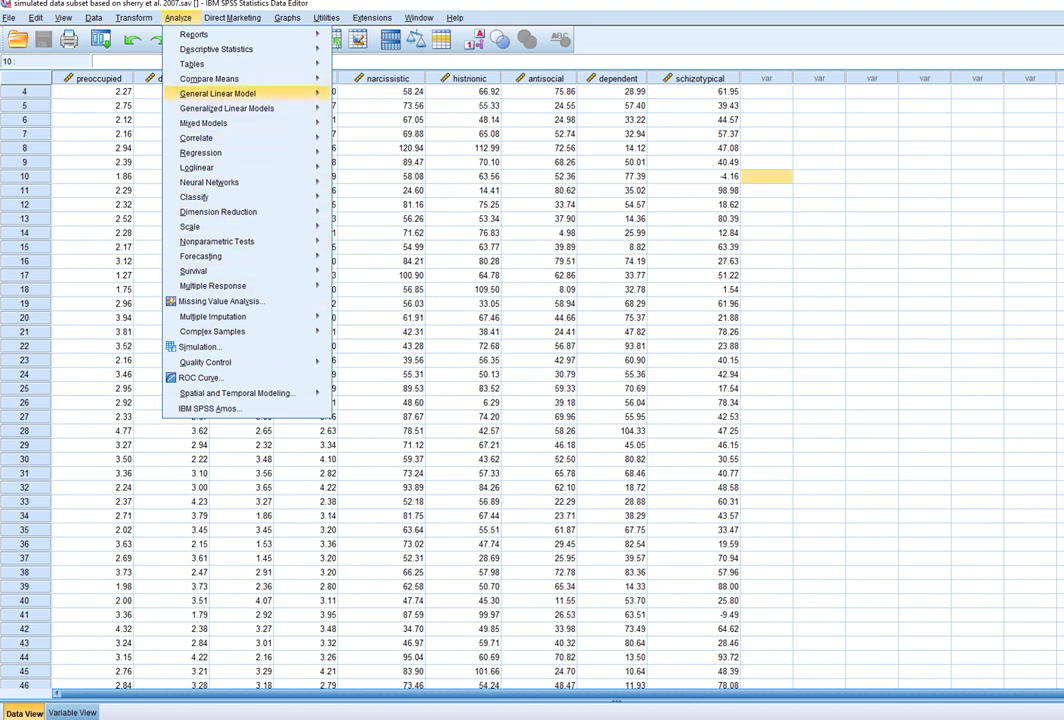
pyautogui.press('Escape')
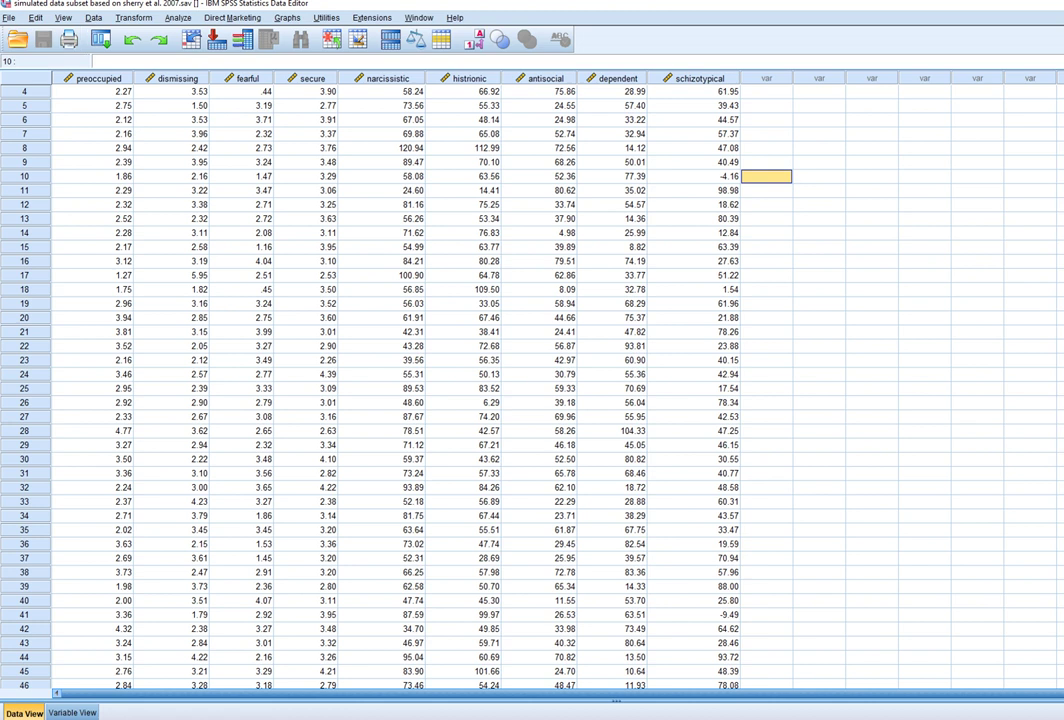
pyautogui.hotkey('alt', 'f')
pyautogui.press('Down')
pyautogui.press('Right')
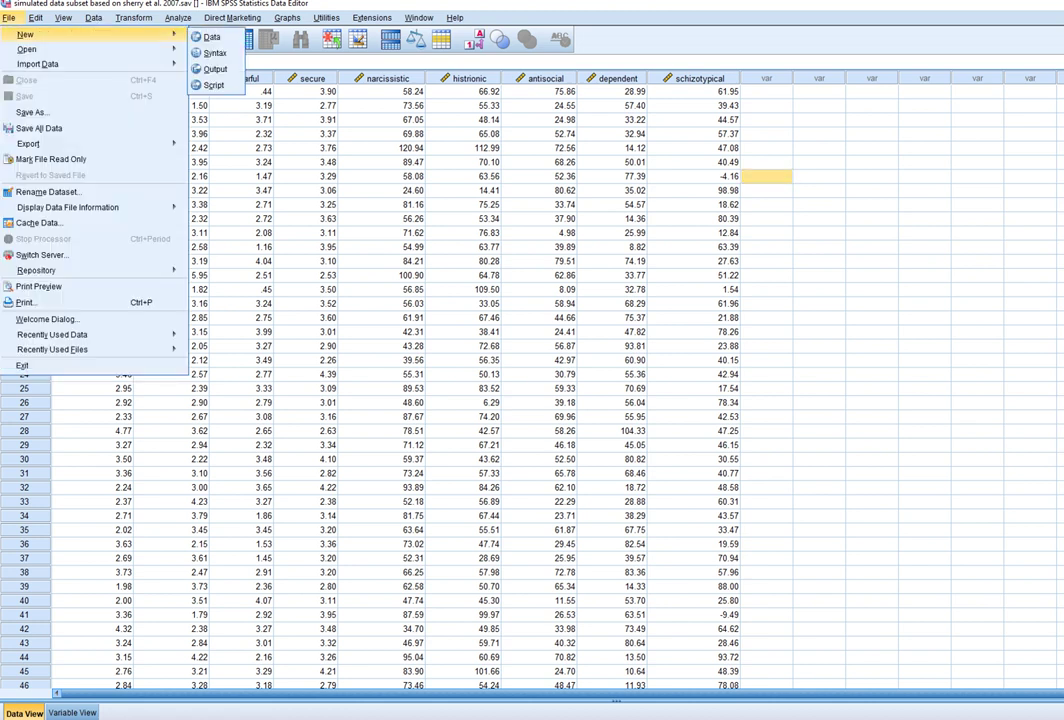
pyautogui.press('Down')
pyautogui.press('Return')
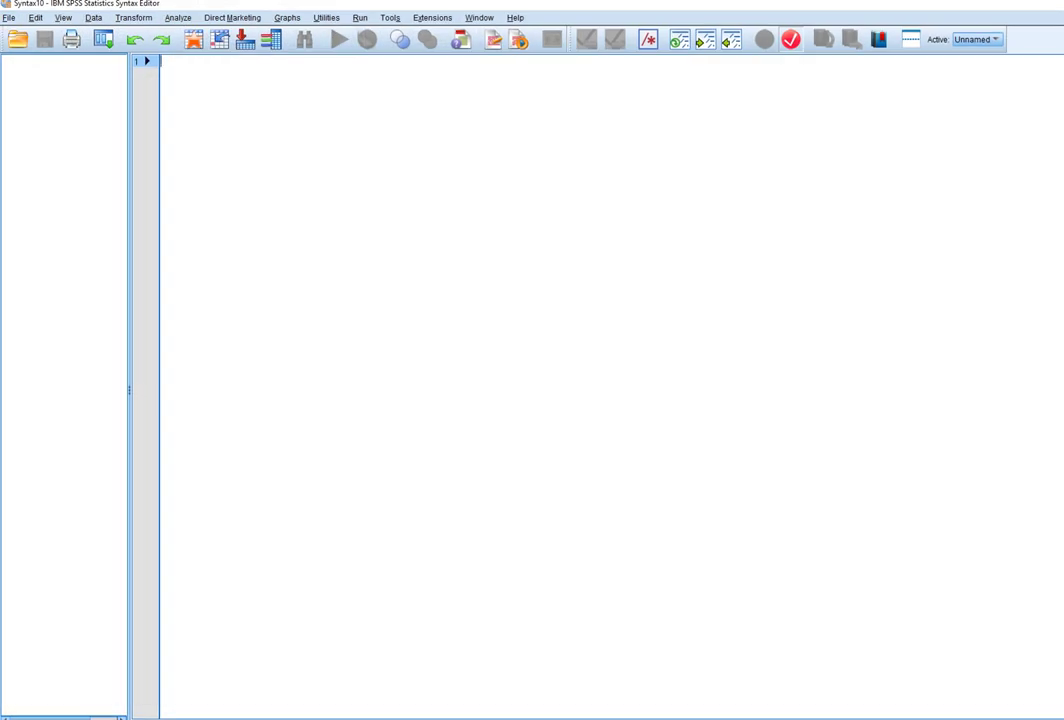
# Enter, starting on line 3, "manova narcissistic histrionic antisocial dependent schizotypical with preoccupied dismissing fearful secure /DISCRIM ALL ALPHA(1) /PRINT=SIGNIF(MULTIV EIGEN DIMENR)."
pyautogui.press('Return')
pyautogui.press('Return')
pyautogui.press('Up')
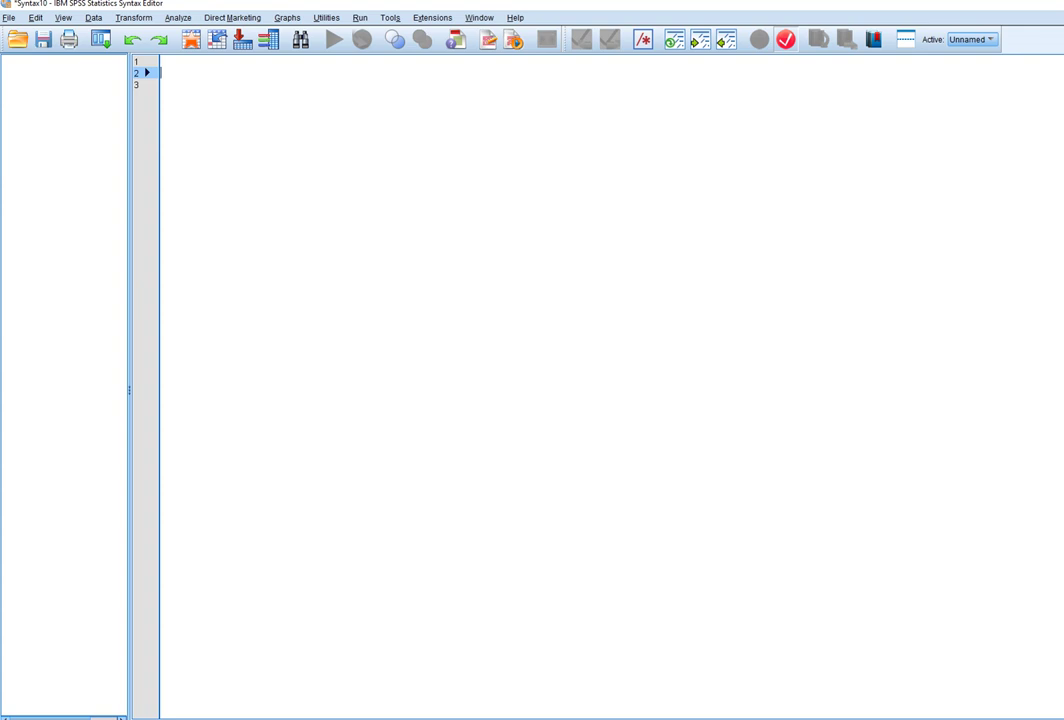
pyautogui.write('manova narcissistic histrionic antisocial dependent schizotypical  with preoccupied dismissing fearful secure /DISCRIM ALL ALPHA(1) /PRINT=SIGNIF(MULTIV EIGEN DIMENR).')
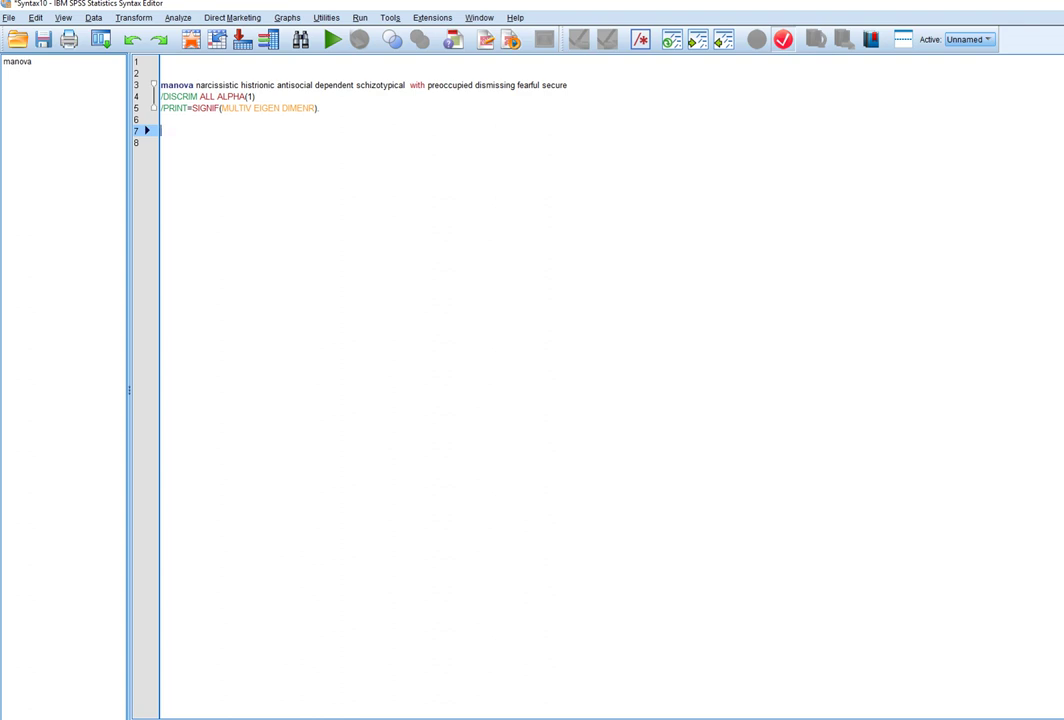
# Review the manova keyword, the personality and attachment variable lists, and the PRINT subcommand in the syntax
pyautogui.moveTo(160, 85); pyautogui.dragTo(190, 85)
pyautogui.moveTo(190, 85); pyautogui.dragTo(195, 85)
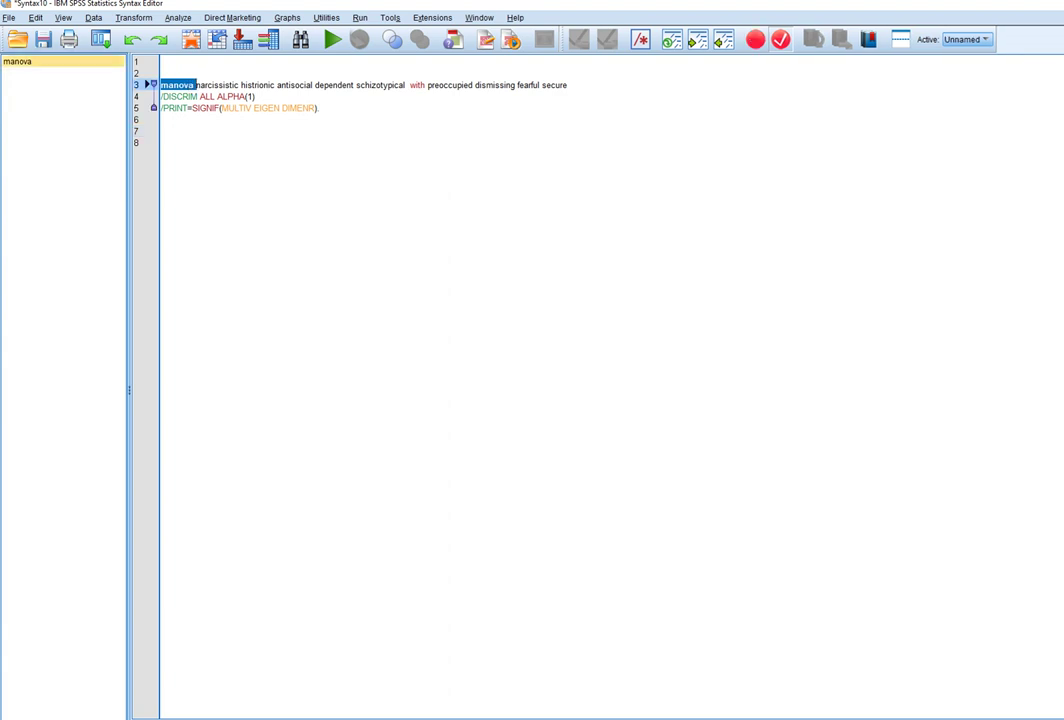
pyautogui.click(162, 142)
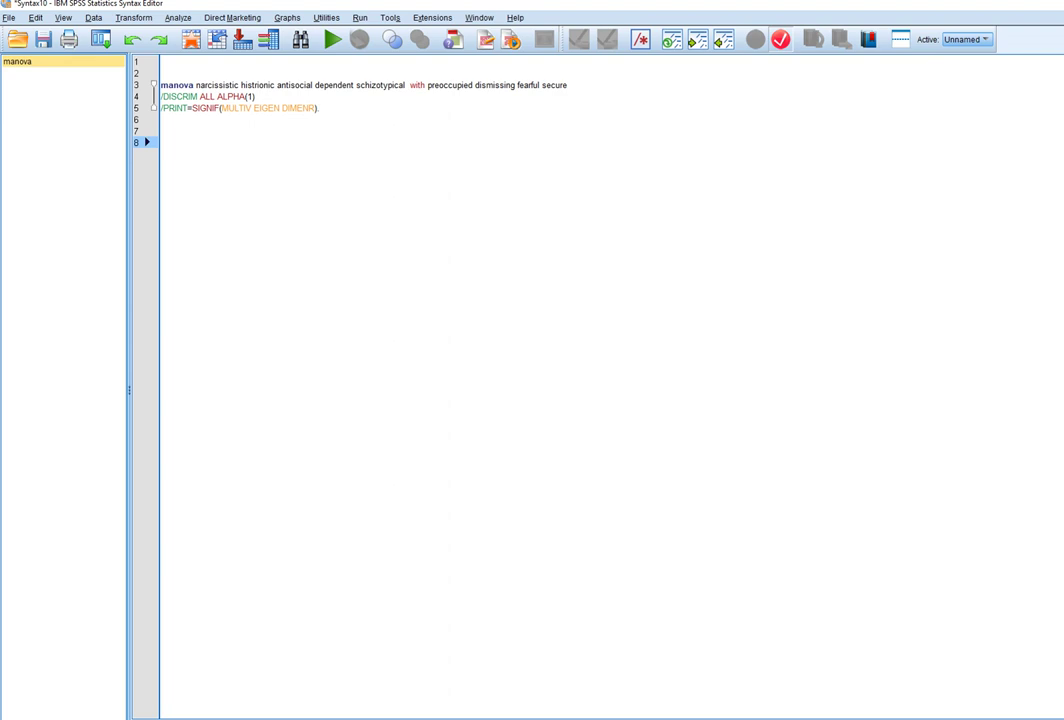
pyautogui.moveTo(196, 85); pyautogui.dragTo(305, 85)
pyautogui.moveTo(388, 85); pyautogui.dragTo(405, 85)
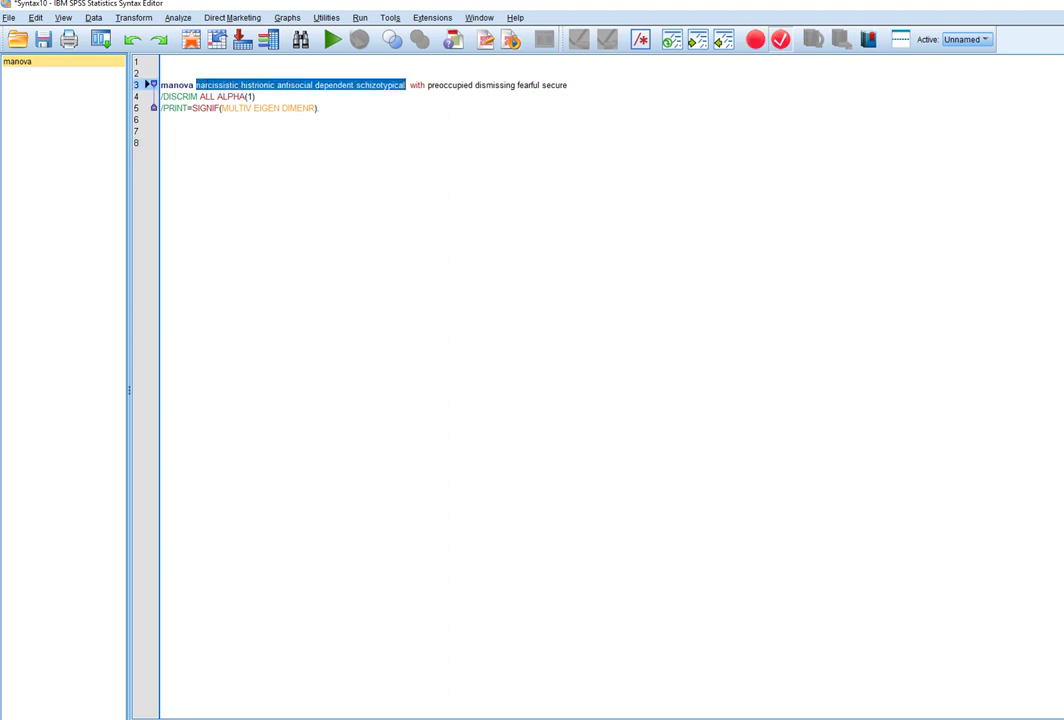
pyautogui.moveTo(428, 85); pyautogui.dragTo(567, 85)
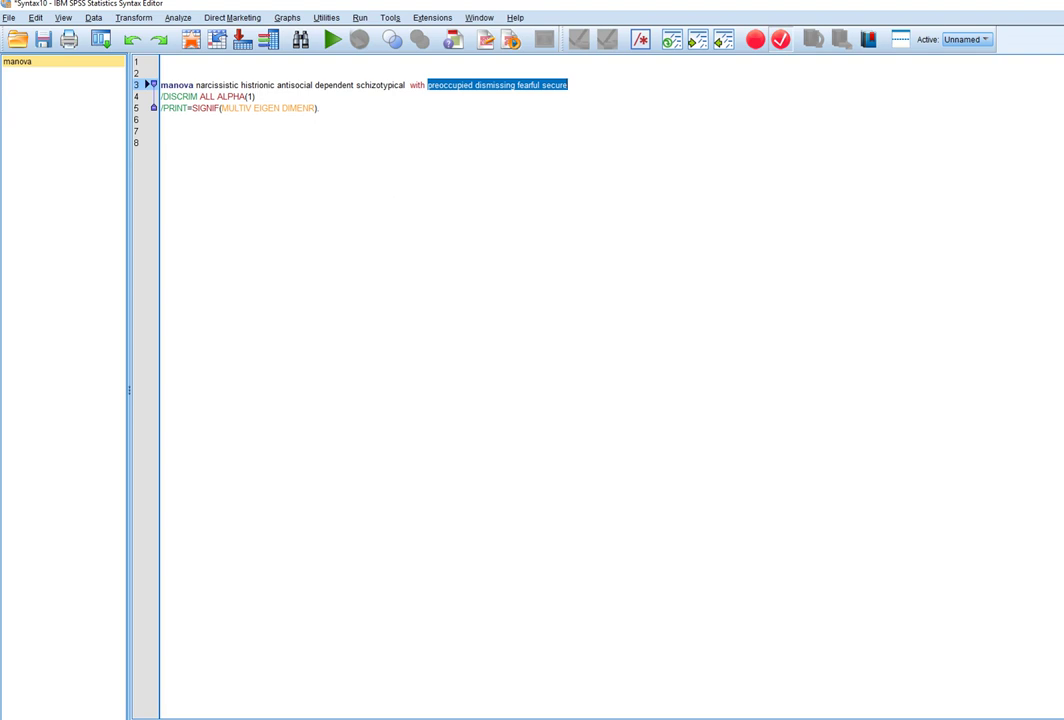
pyautogui.moveTo(196, 85); pyautogui.dragTo(567, 85)
pyautogui.click(162, 119)
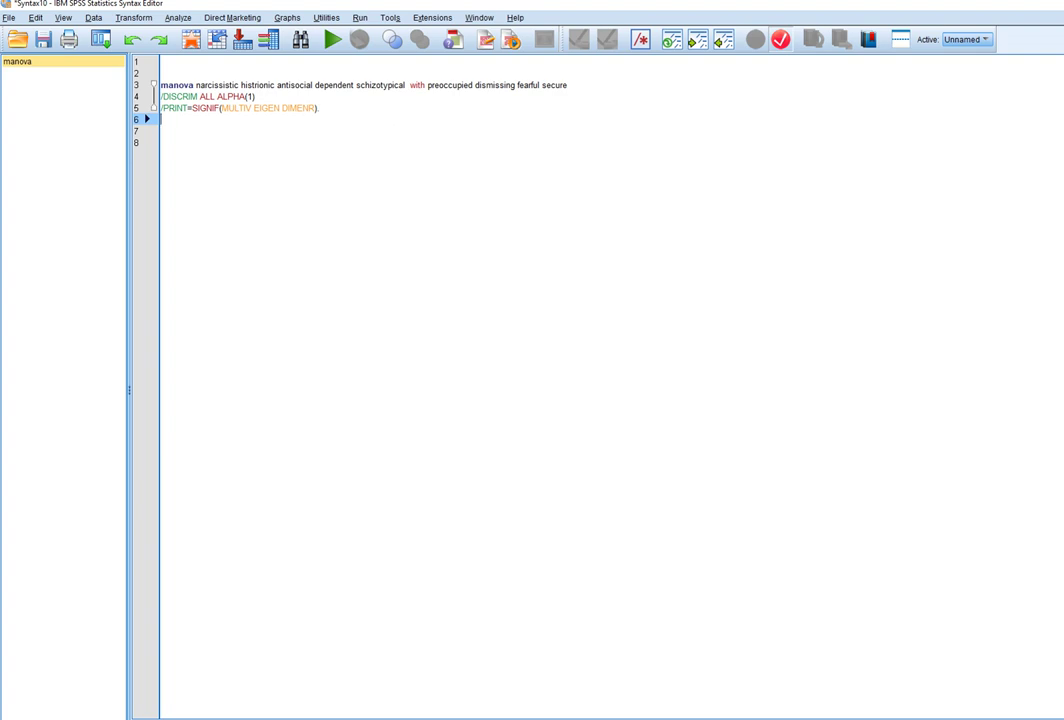
pyautogui.click(568, 85)
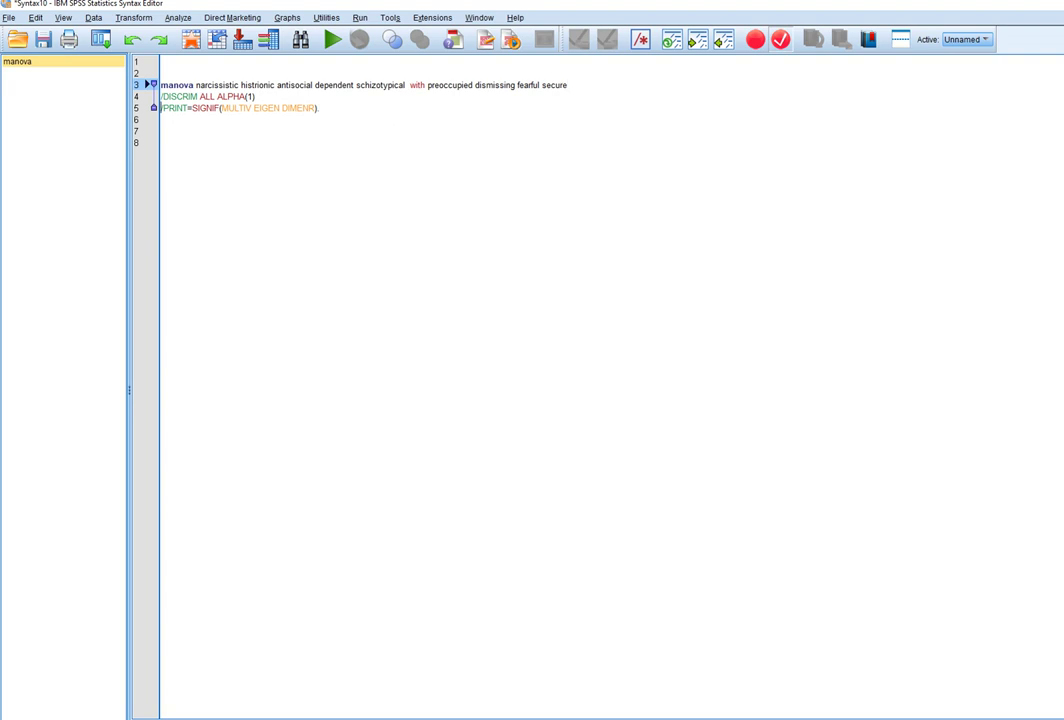
pyautogui.doubleClick(174, 108)
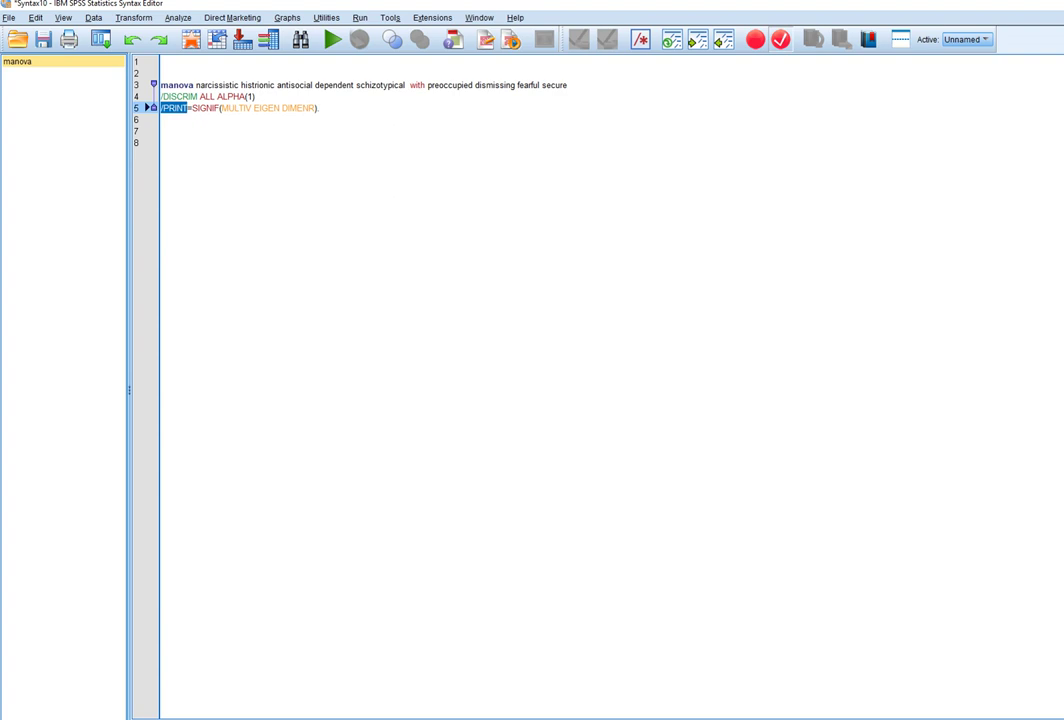
# Re-enter the period that ends the PRINT line and run the complete manova command
pyautogui.click(320, 108)
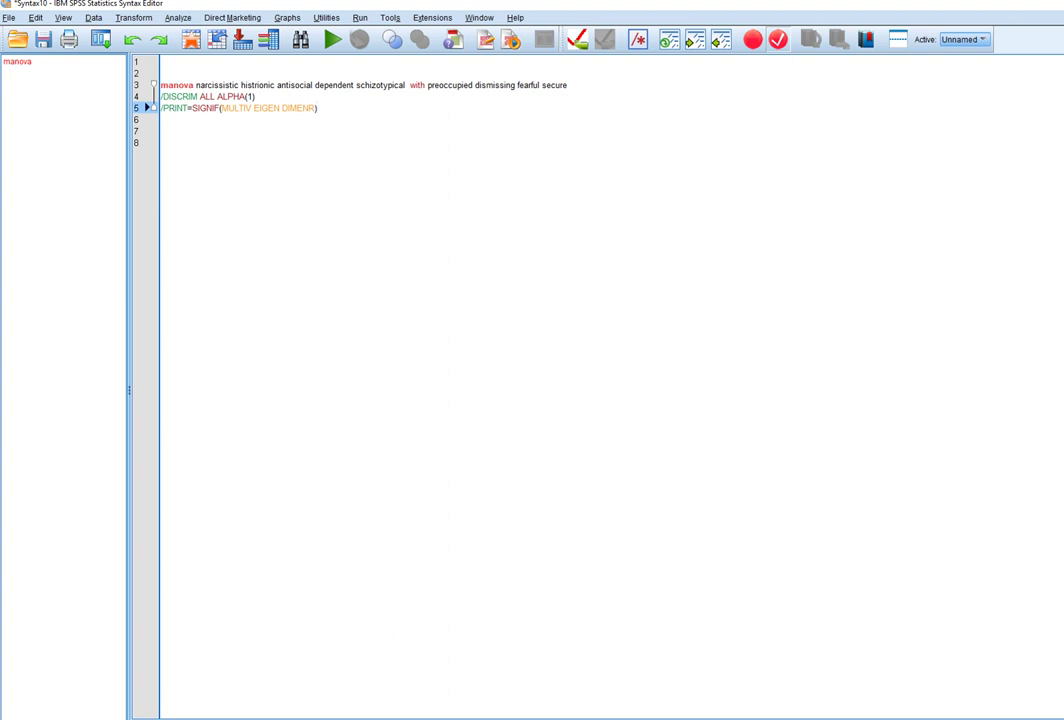
pyautogui.write('.')
pyautogui.moveTo(318, 107); pyautogui.dragTo(160, 85)
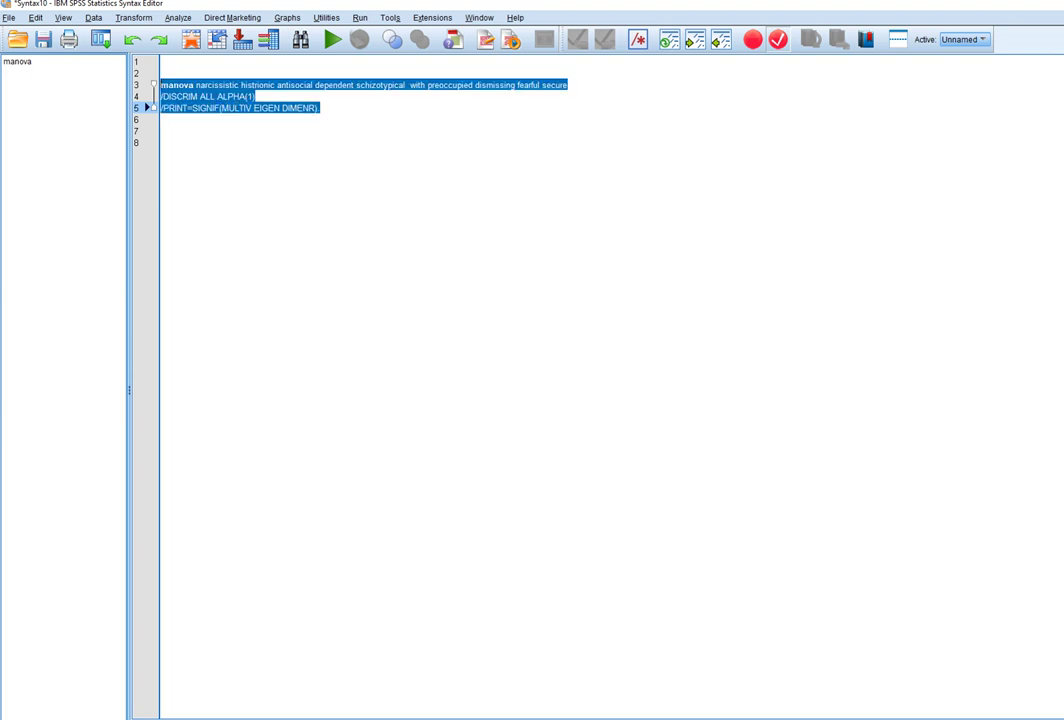
pyautogui.hotkey('ctrl', 'r')
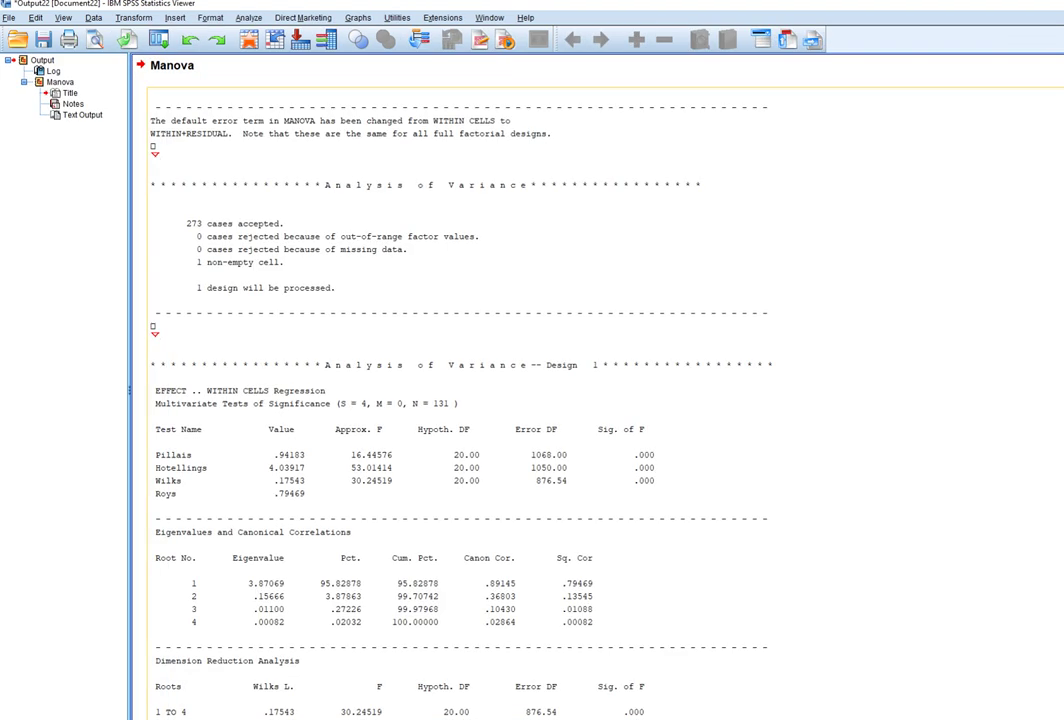
# Underline the Wilks row and circle its significance value in the multivariate tests table, and clear the markings
pyautogui.scroll(-6, 600, 400)
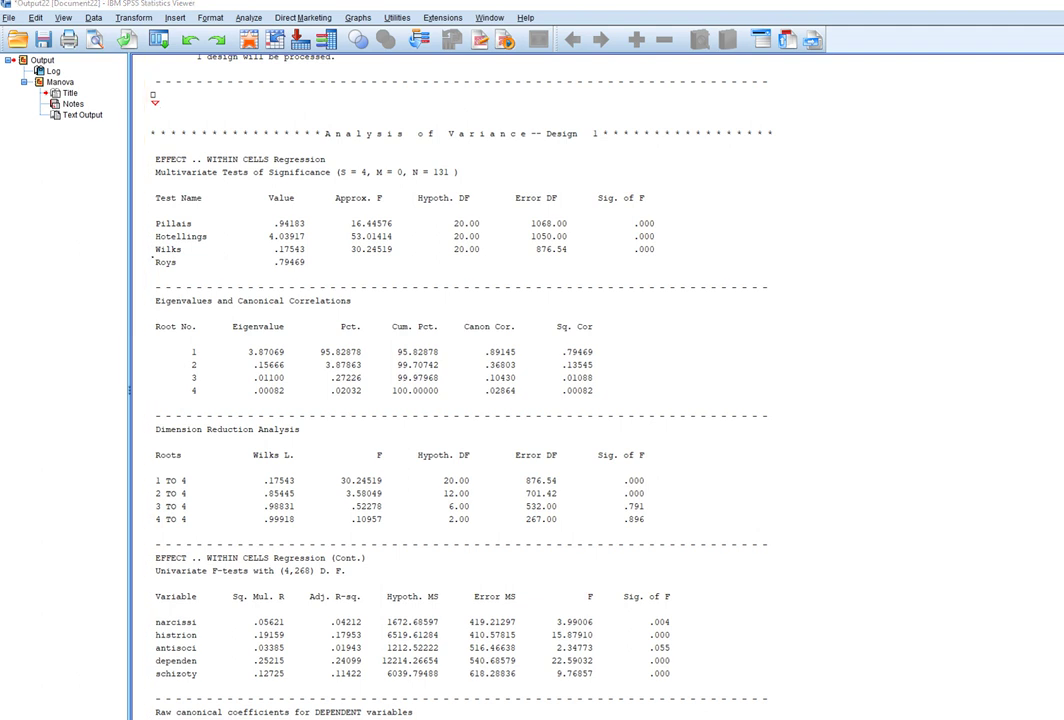
pyautogui.moveTo(153, 258); pyautogui.dragTo(586, 262)
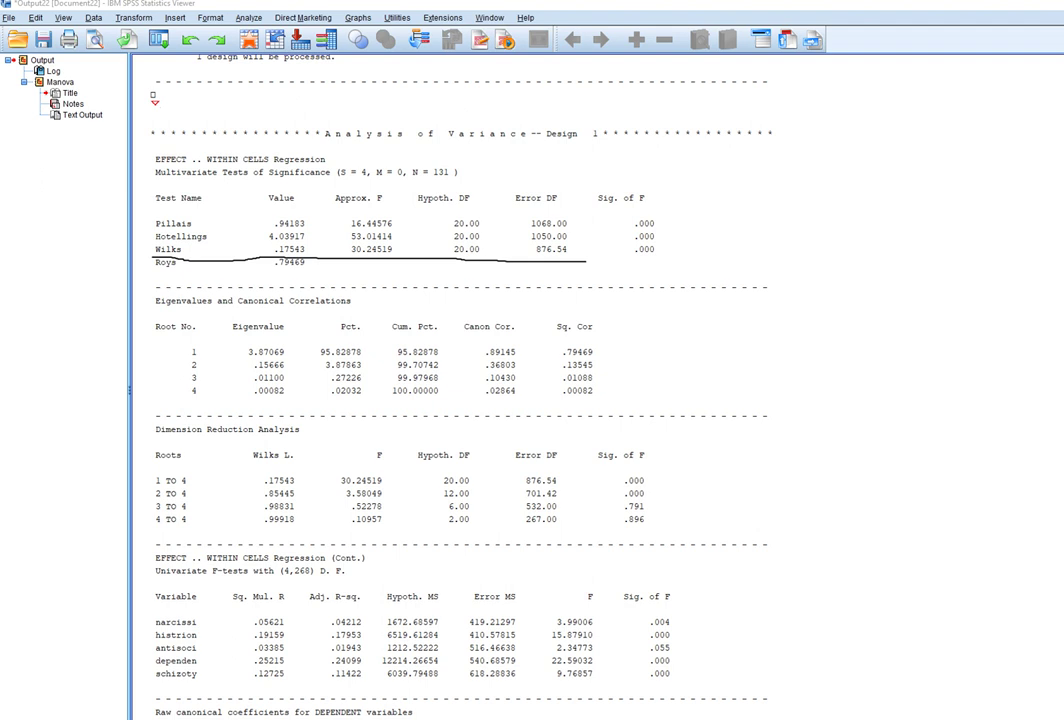
pyautogui.moveTo(586, 262); pyautogui.dragTo(685, 266)
pyautogui.moveTo(662, 243)
pyautogui.mouseDown()
pyautogui.moveTo(624, 241)
pyautogui.moveTo(627, 278)
pyautogui.moveTo(666, 248)
pyautogui.mouseUp()
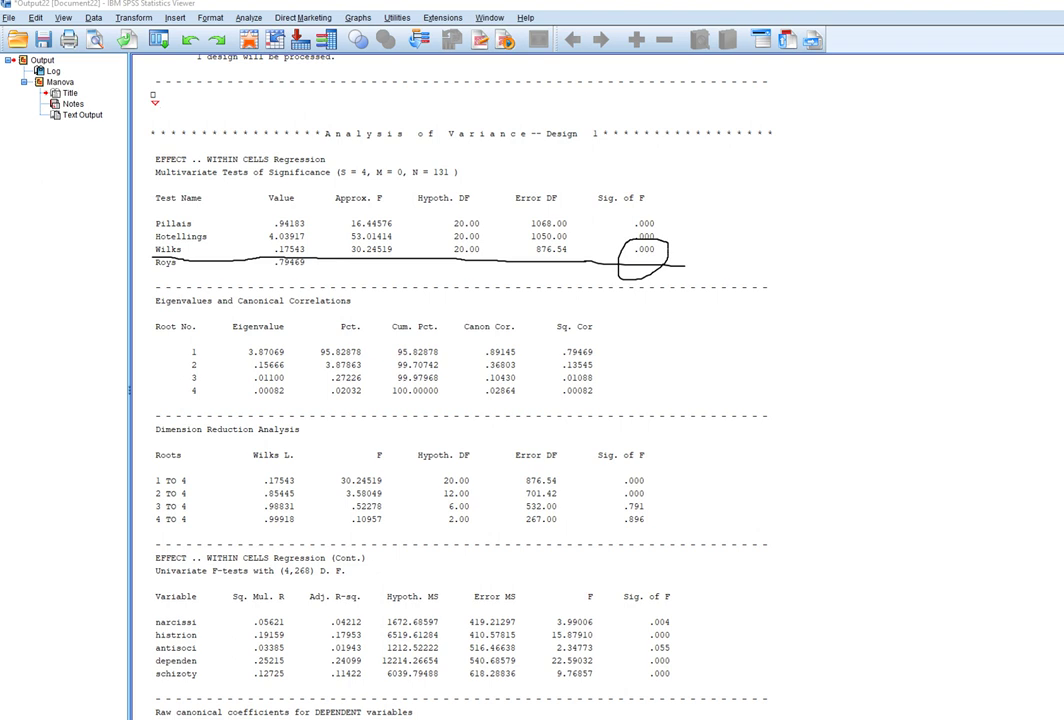
pyautogui.press('Escape')
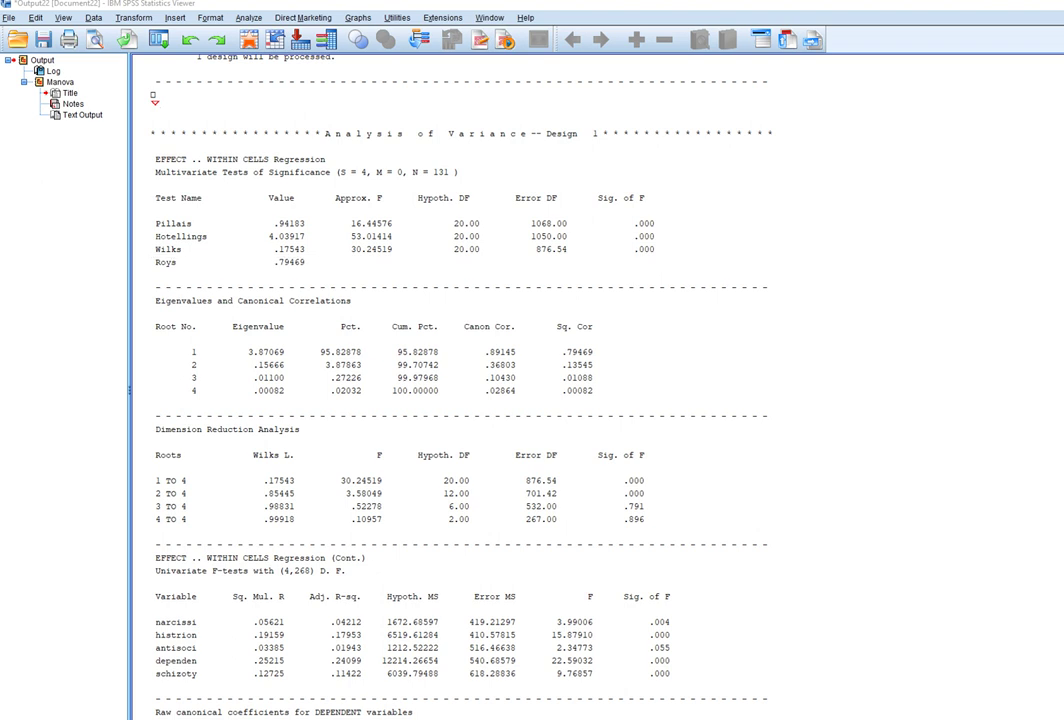
# In the eigenvalues table, underline the Root No. and Canon Cor. headings and the correlations for roots 1 and 2, and strike out roots 3 and 4
pyautogui.moveTo(156, 337); pyautogui.dragTo(187, 338)
pyautogui.moveTo(462, 336)
pyautogui.mouseDown()
pyautogui.moveTo(513, 337)
pyautogui.moveTo(477, 373)
pyautogui.moveTo(528, 357)
pyautogui.mouseUp()
pyautogui.moveTo(558, 361); pyautogui.dragTo(596, 356)
pyautogui.moveTo(483, 373); pyautogui.dragTo(503, 369)
pyautogui.moveTo(566, 373); pyautogui.dragTo(590, 369)
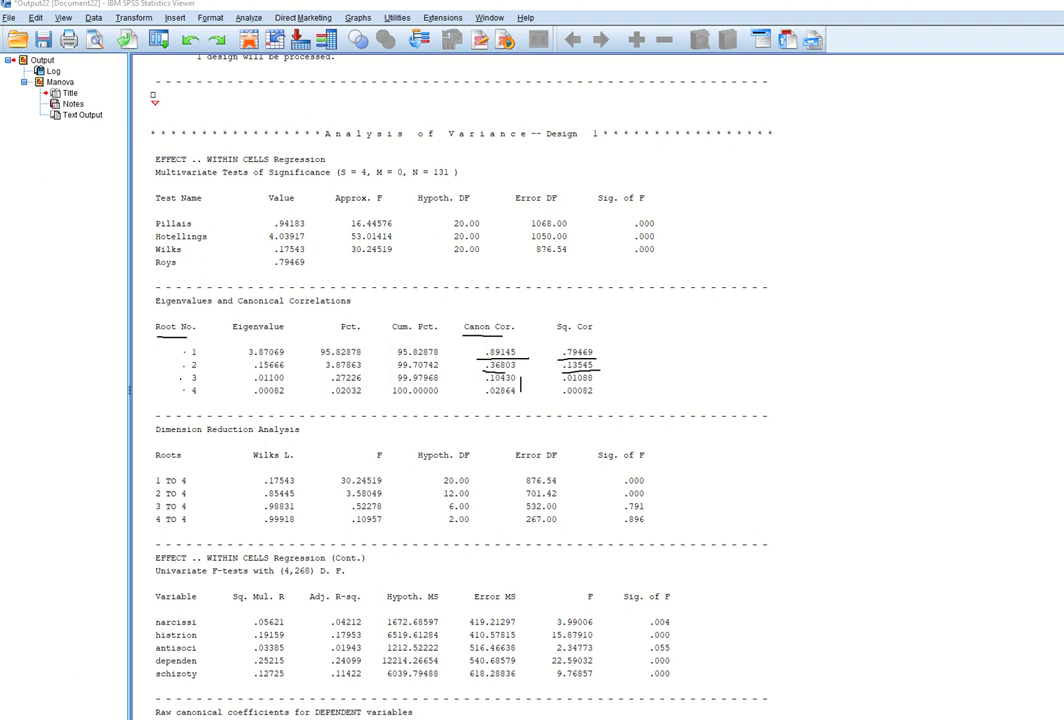
pyautogui.moveTo(602, 374); pyautogui.dragTo(602, 388)
pyautogui.moveTo(186, 377)
pyautogui.mouseDown()
pyautogui.moveTo(505, 399)
pyautogui.moveTo(600, 390)
pyautogui.moveTo(188, 378)
pyautogui.moveTo(440, 376)
pyautogui.mouseUp()
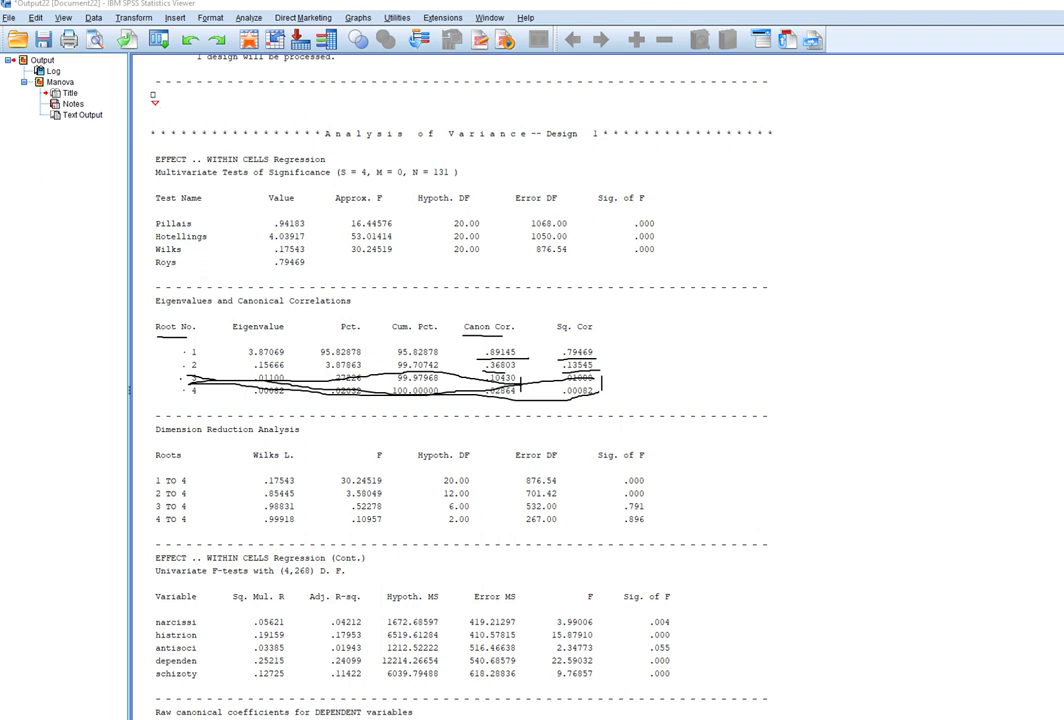
# Underline the Dimension Reduction Analysis heading and draw four pairs of circles numbered 1 to 4 in the blank area beside it
pyautogui.moveTo(158, 437); pyautogui.dragTo(265, 438)
pyautogui.moveTo(772, 428)
pyautogui.mouseDown()
pyautogui.moveTo(770, 468)
pyautogui.moveTo(785, 427)
pyautogui.mouseUp()
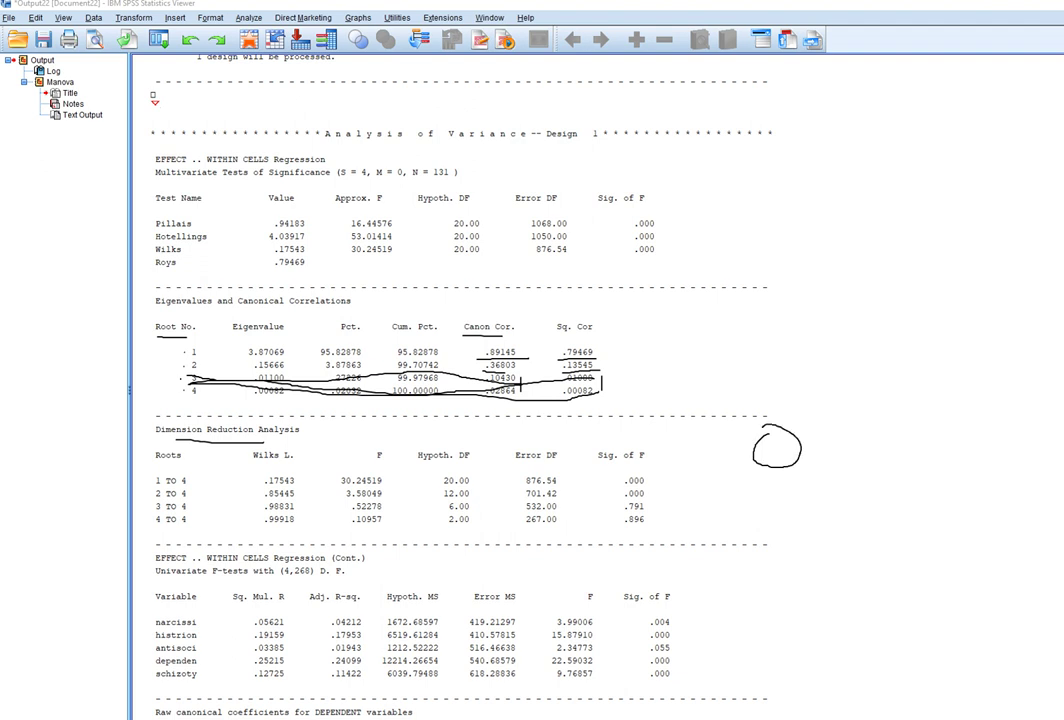
pyautogui.moveTo(928, 428)
pyautogui.mouseDown()
pyautogui.moveTo(910, 452)
pyautogui.moveTo(948, 452)
pyautogui.moveTo(932, 428)
pyautogui.mouseUp()
pyautogui.moveTo(785, 442); pyautogui.dragTo(786, 456)
pyautogui.moveTo(782, 489)
pyautogui.mouseDown()
pyautogui.moveTo(778, 513)
pyautogui.moveTo(795, 511)
pyautogui.moveTo(800, 492)
pyautogui.mouseUp()
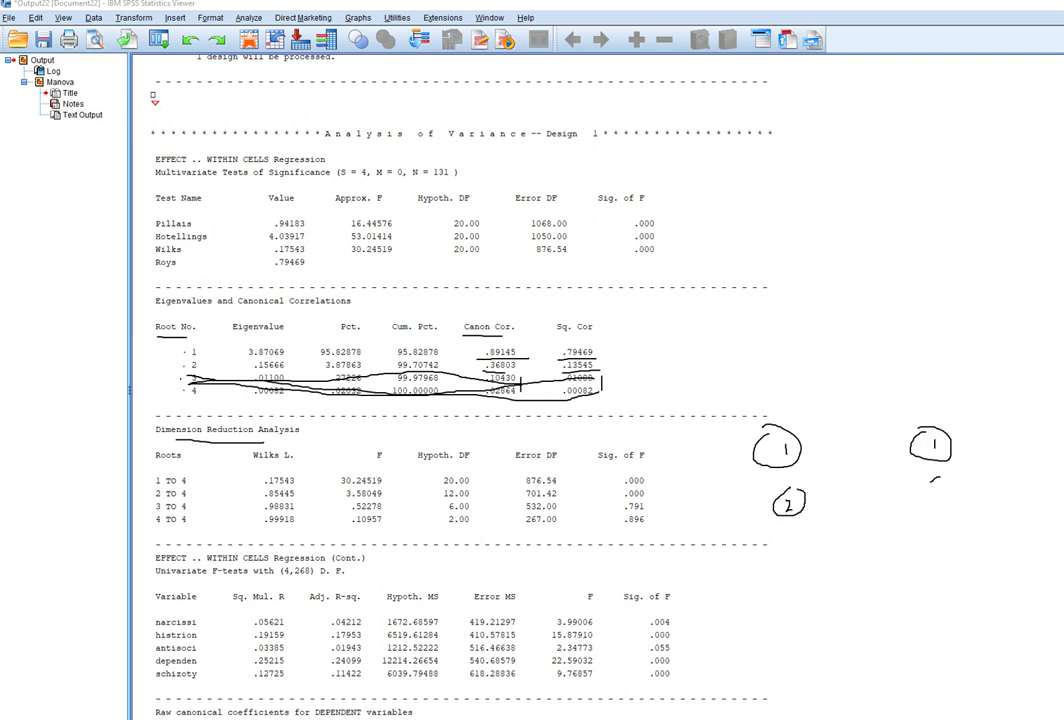
pyautogui.moveTo(942, 480); pyautogui.dragTo(938, 503)
pyautogui.moveTo(792, 550)
pyautogui.mouseDown()
pyautogui.moveTo(782, 578)
pyautogui.moveTo(799, 556)
pyautogui.moveTo(792, 575)
pyautogui.mouseUp()
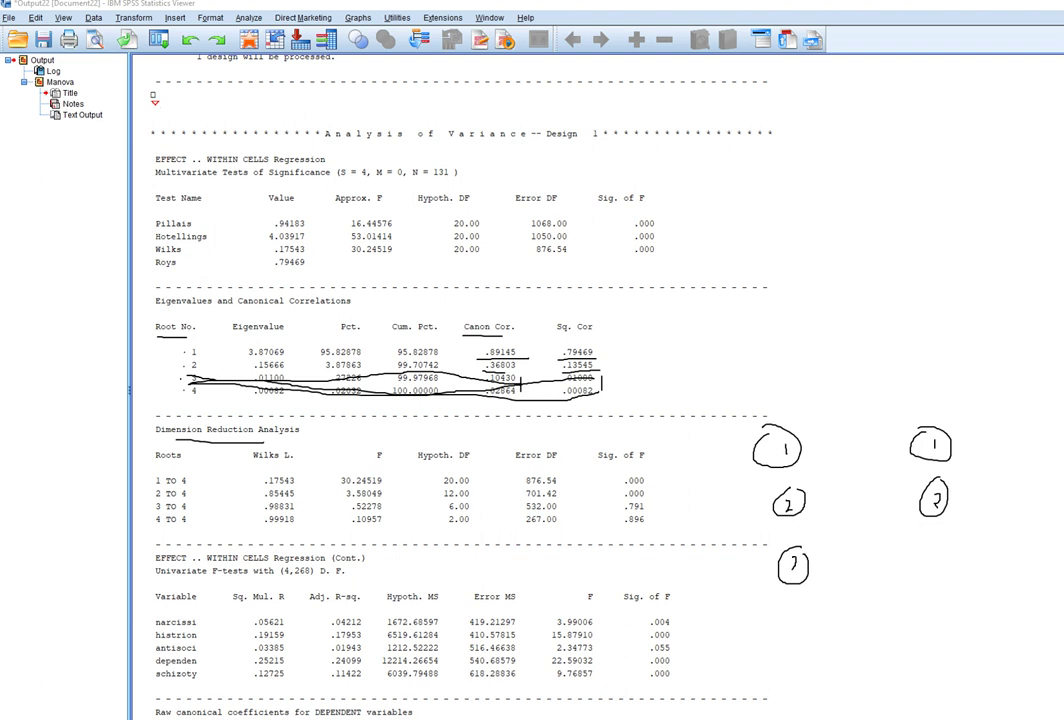
pyautogui.moveTo(938, 540)
pyautogui.mouseDown()
pyautogui.moveTo(950, 544)
pyautogui.moveTo(940, 546)
pyautogui.mouseUp()
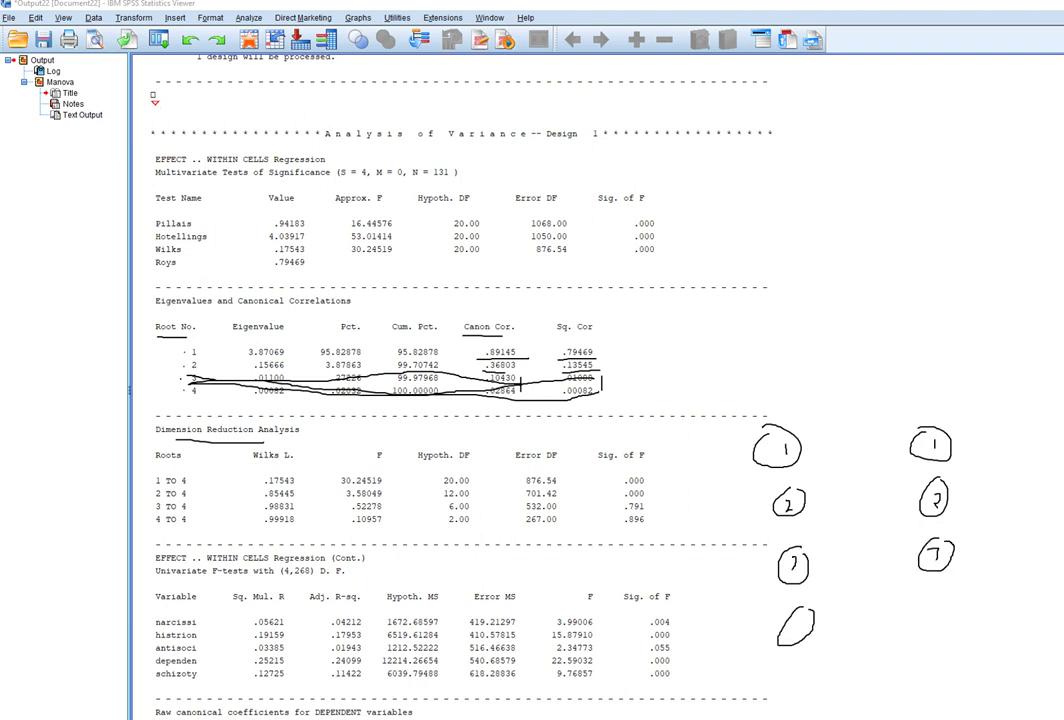
pyautogui.moveTo(796, 612); pyautogui.dragTo(806, 628)
pyautogui.moveTo(800, 606); pyautogui.dragTo(796, 610)
pyautogui.moveTo(940, 598)
pyautogui.mouseDown()
pyautogui.moveTo(934, 628)
pyautogui.moveTo(950, 626)
pyautogui.mouseUp()
# Connect the two circles of each numbered pair with a double-headed arrow
pyautogui.moveTo(840, 625); pyautogui.dragTo(912, 620)
pyautogui.moveTo(905, 614); pyautogui.dragTo(904, 626)
pyautogui.moveTo(844, 610)
pyautogui.mouseDown()
pyautogui.moveTo(828, 630)
pyautogui.moveTo(845, 635)
pyautogui.mouseUp()
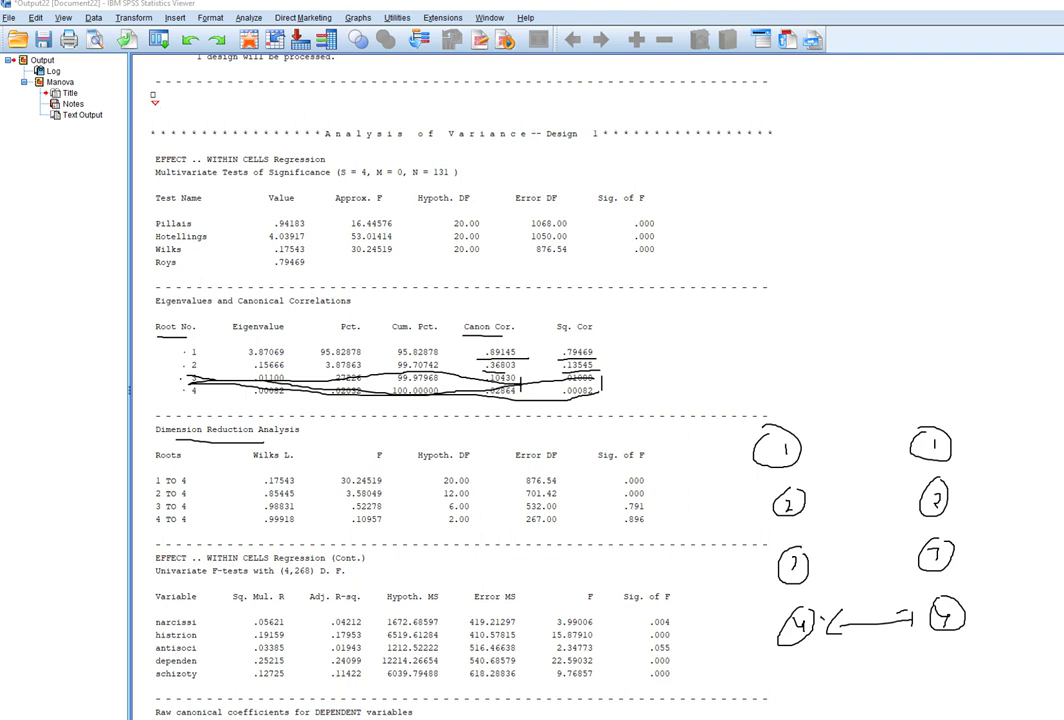
pyautogui.moveTo(816, 563); pyautogui.dragTo(902, 571)
pyautogui.moveTo(817, 557); pyautogui.dragTo(818, 569)
pyautogui.moveTo(826, 499)
pyautogui.mouseDown()
pyautogui.moveTo(908, 490)
pyautogui.moveTo(831, 504)
pyautogui.mouseUp()
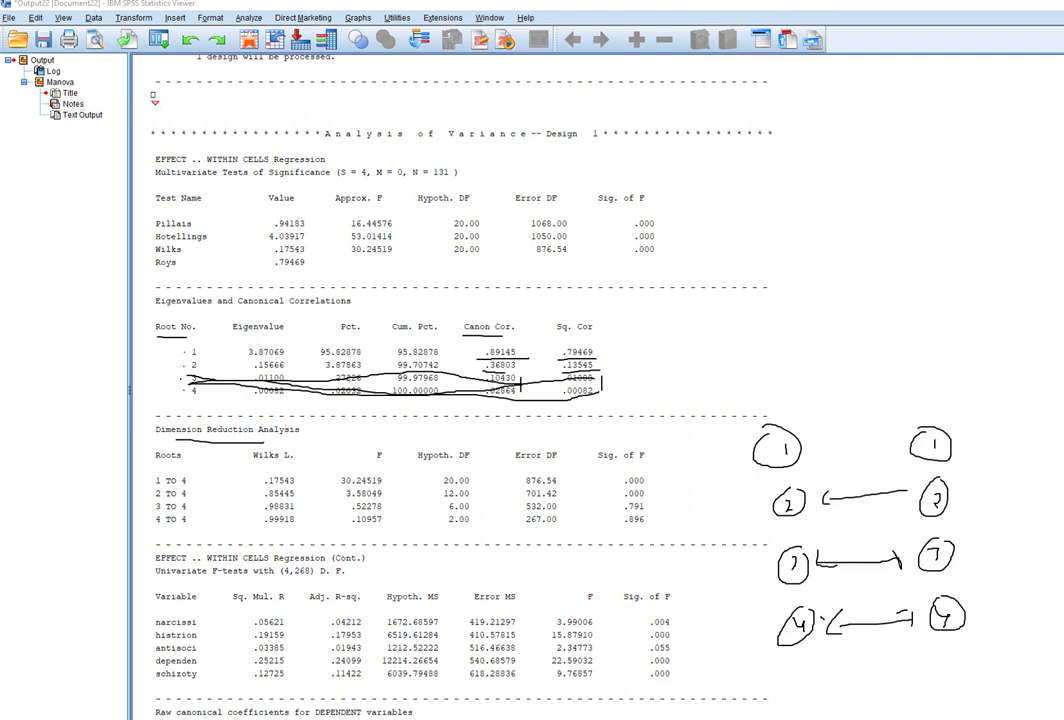
pyautogui.moveTo(898, 489); pyautogui.dragTo(905, 497)
pyautogui.moveTo(891, 443); pyautogui.dragTo(817, 446)
pyautogui.moveTo(883, 431); pyautogui.dragTo(890, 441)
# Underline the 1 TO 4 row's label and statistics, bracket all four circle pairs, and link the row to Wilks with an arrow
pyautogui.moveTo(155, 489); pyautogui.dragTo(198, 483)
pyautogui.moveTo(1018, 420)
pyautogui.mouseDown()
pyautogui.moveTo(1045, 540)
pyautogui.moveTo(1015, 670)
pyautogui.mouseUp()
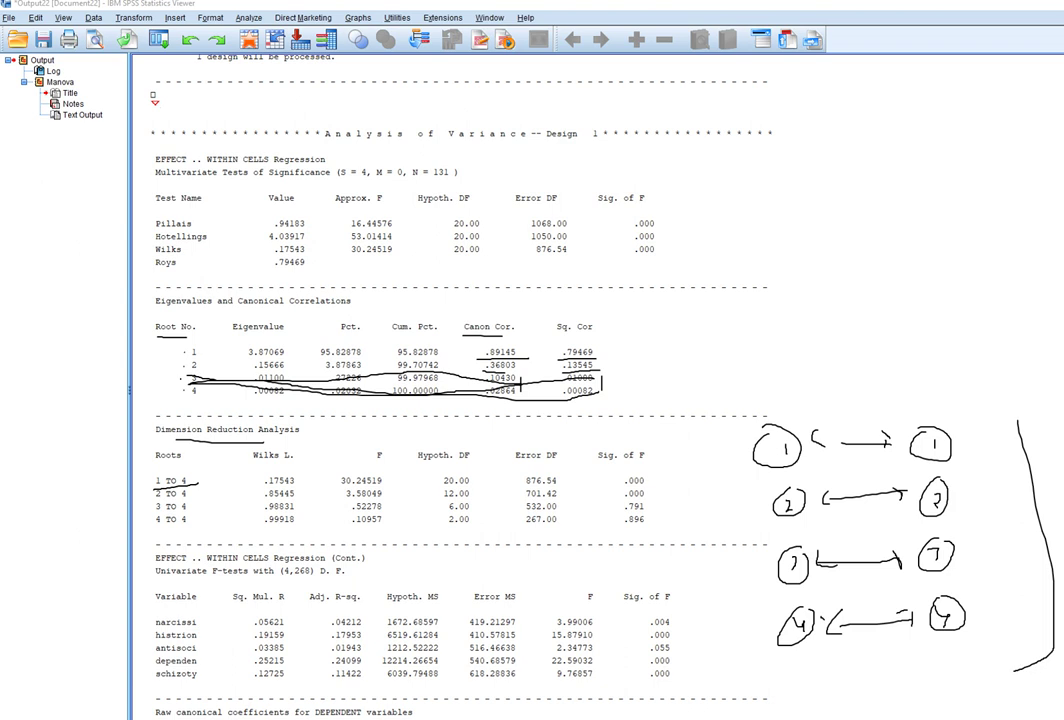
pyautogui.moveTo(262, 486); pyautogui.dragTo(396, 489)
pyautogui.moveTo(620, 486); pyautogui.dragTo(653, 485)
pyautogui.moveTo(150, 455)
pyautogui.mouseDown()
pyautogui.moveTo(109, 355)
pyautogui.moveTo(116, 282)
pyautogui.moveTo(152, 253)
pyautogui.mouseUp()
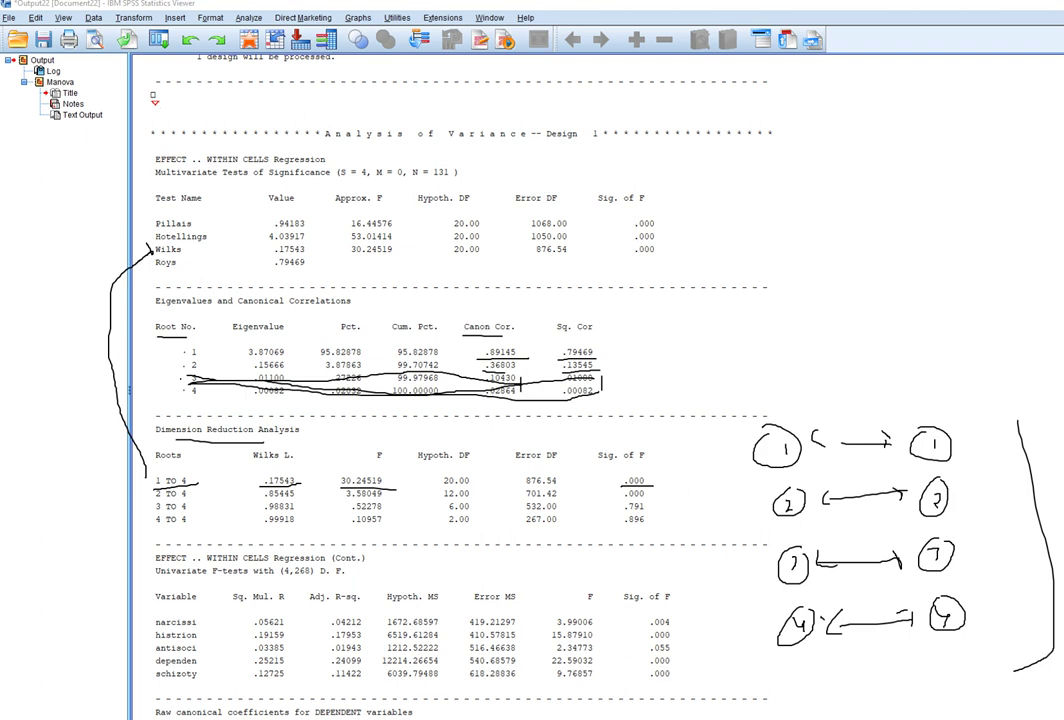
# Underline the labels and significance values of rows 2 TO 4 and 3 TO 4, and bracket the circle pairs each row covers
pyautogui.moveTo(152, 501); pyautogui.dragTo(167, 498)
pyautogui.moveTo(1014, 473)
pyautogui.mouseDown()
pyautogui.moveTo(1006, 636)
pyautogui.moveTo(1022, 632)
pyautogui.mouseUp()
pyautogui.moveTo(988, 468); pyautogui.dragTo(1005, 475)
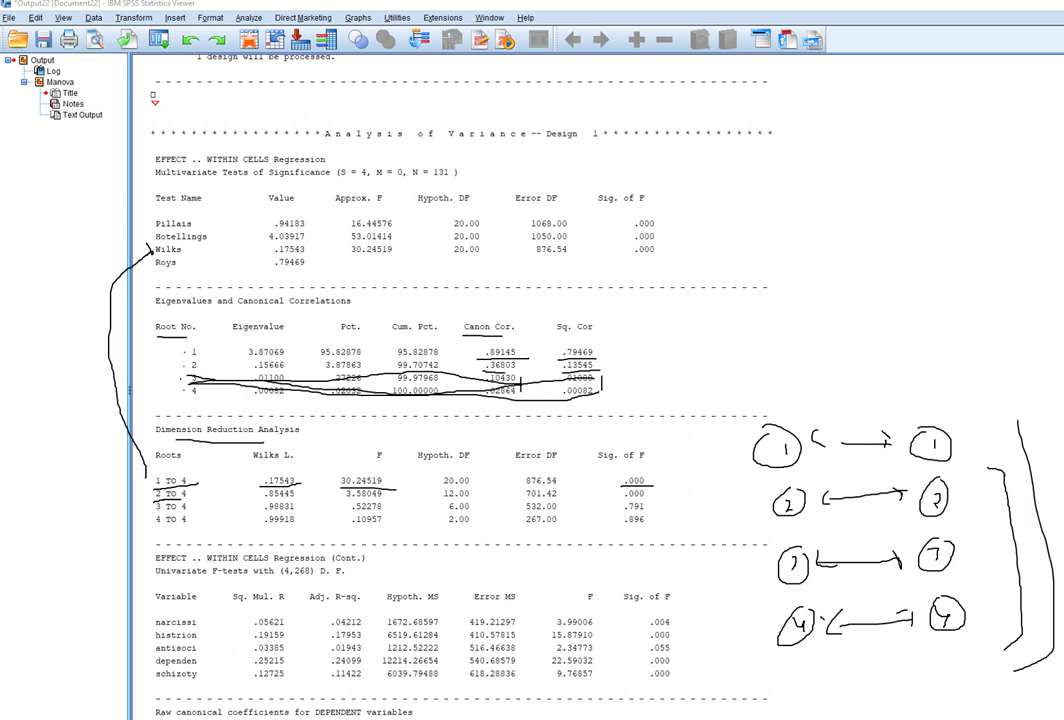
pyautogui.moveTo(618, 499); pyautogui.dragTo(643, 499)
pyautogui.moveTo(152, 512); pyautogui.dragTo(196, 510)
pyautogui.moveTo(984, 533)
pyautogui.mouseDown()
pyautogui.moveTo(996, 562)
pyautogui.moveTo(986, 595)
pyautogui.mouseUp()
pyautogui.moveTo(620, 512); pyautogui.dragTo(661, 512)
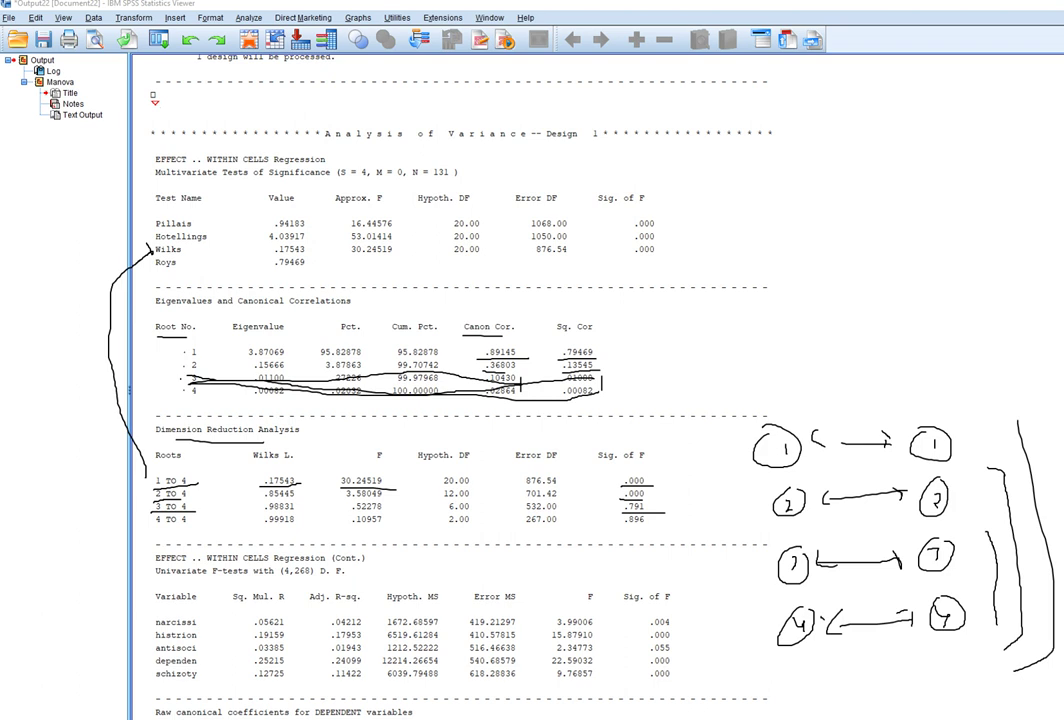
# Underline the 4 TO 4 label and significance, mark the fourth circle pair, outline the first two pairs, and clear all annotations
pyautogui.moveTo(145, 530); pyautogui.dragTo(198, 531)
pyautogui.moveTo(618, 526); pyautogui.dragTo(662, 524)
pyautogui.moveTo(979, 592); pyautogui.dragTo(976, 625)
pyautogui.moveTo(966, 420)
pyautogui.mouseDown()
pyautogui.moveTo(940, 518)
pyautogui.moveTo(785, 514)
pyautogui.moveTo(737, 500)
pyautogui.moveTo(740, 412)
pyautogui.moveTo(967, 410)
pyautogui.mouseUp()
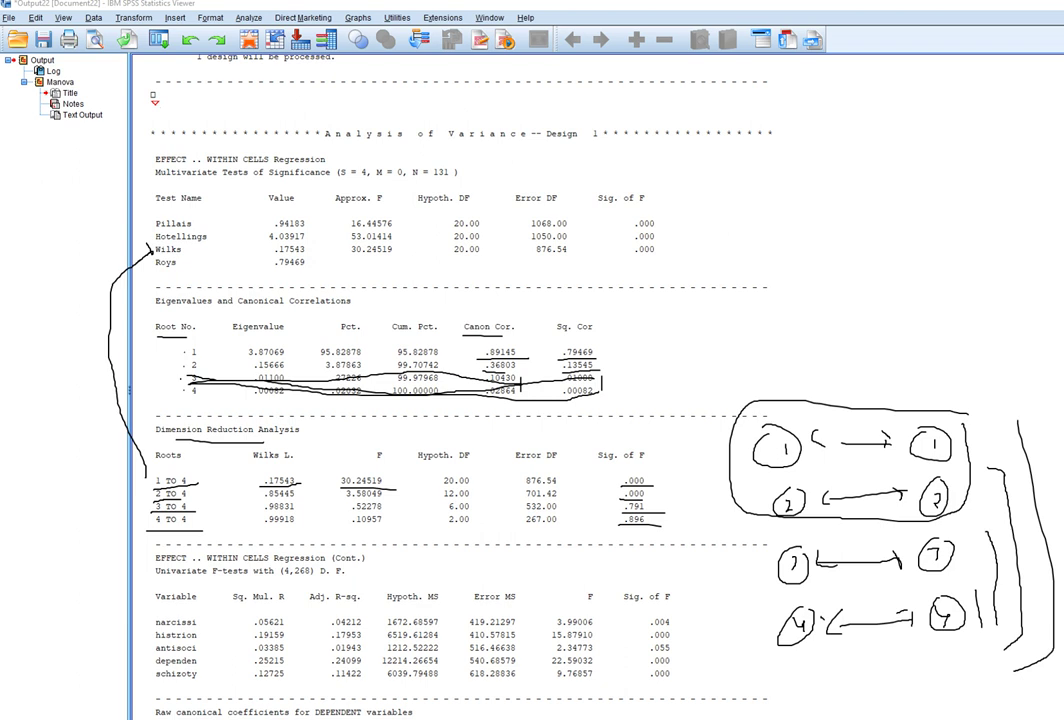
pyautogui.press('Escape')
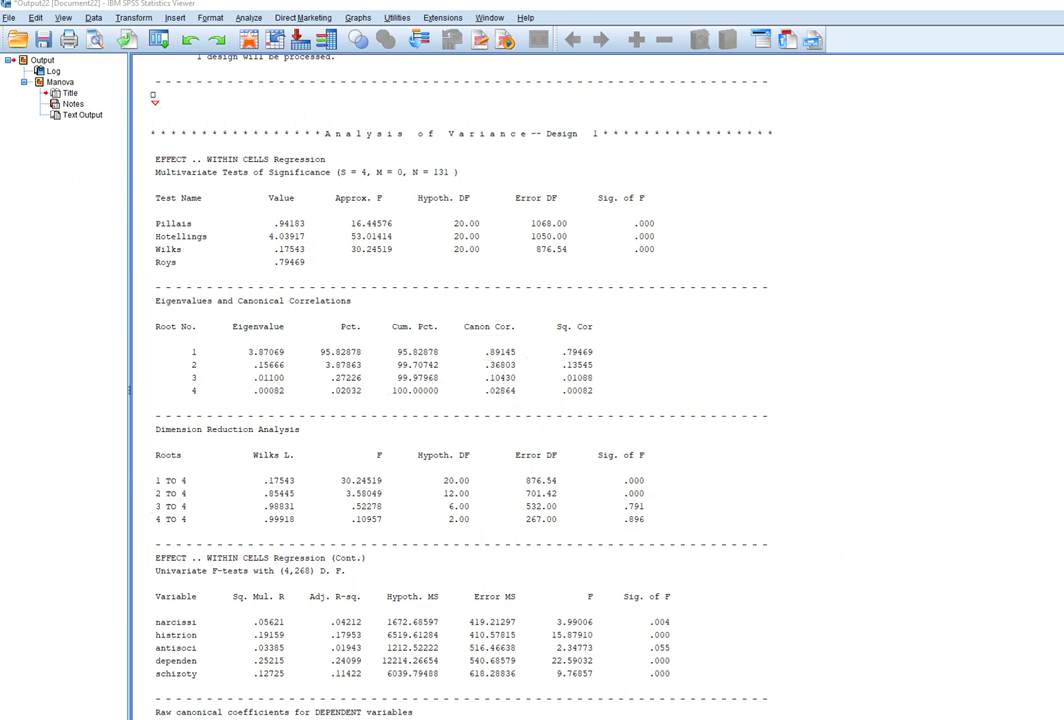
# Underline the headings of the raw, standardized and correlation tables for the DEPENDENT variables, and bracket each table's variable names
pyautogui.scroll(-6, 915, 460)
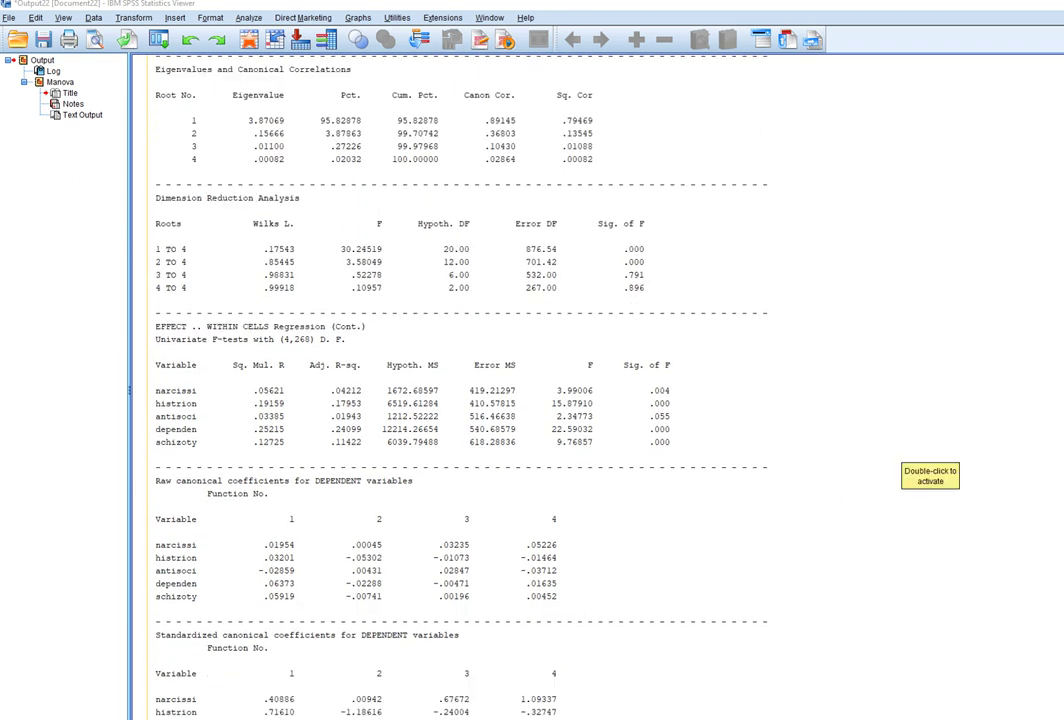
pyautogui.scroll(-9, 915, 460)
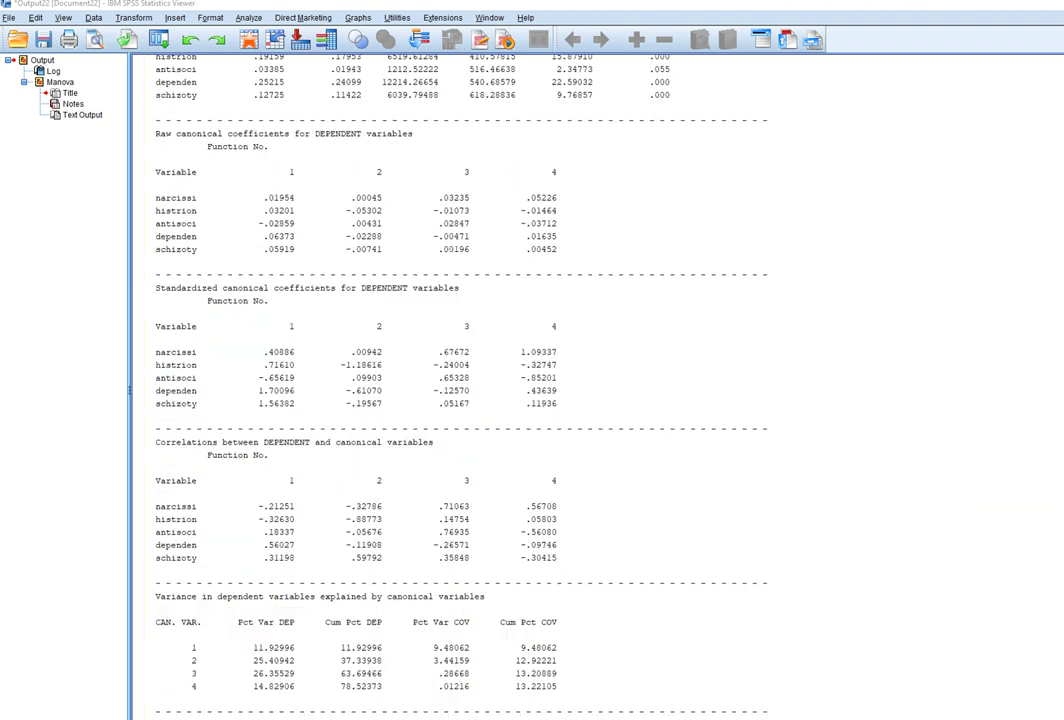
pyautogui.moveTo(159, 144); pyautogui.dragTo(416, 146)
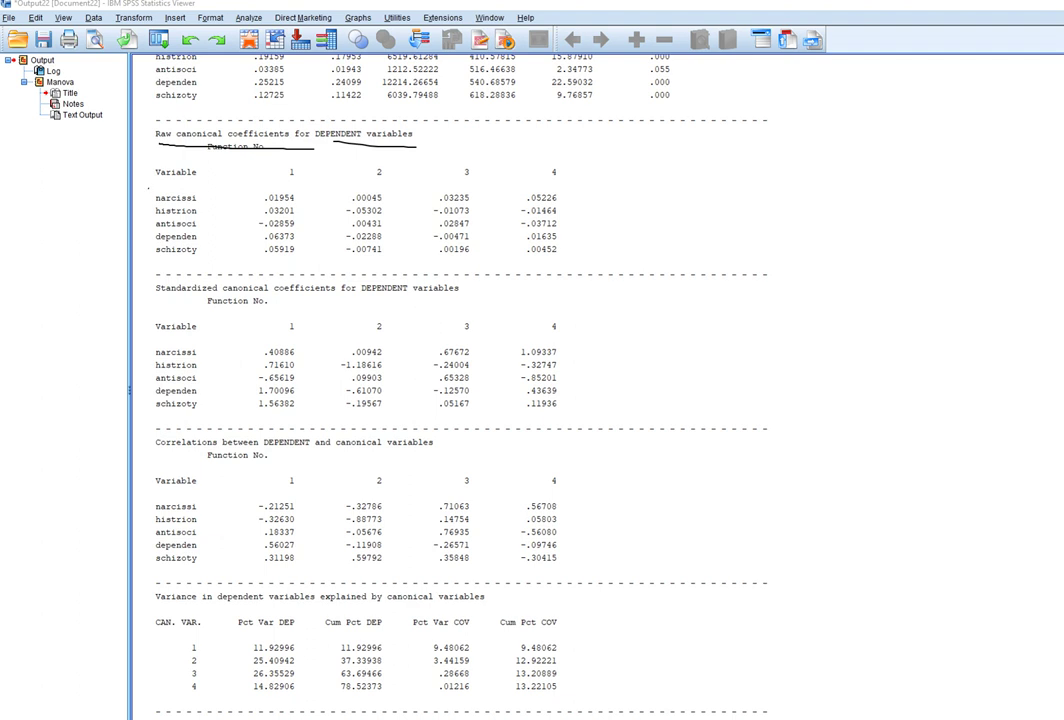
pyautogui.moveTo(149, 188)
pyautogui.mouseDown()
pyautogui.moveTo(133, 243)
pyautogui.moveTo(195, 262)
pyautogui.mouseUp()
pyautogui.moveTo(155, 297); pyautogui.dragTo(260, 299)
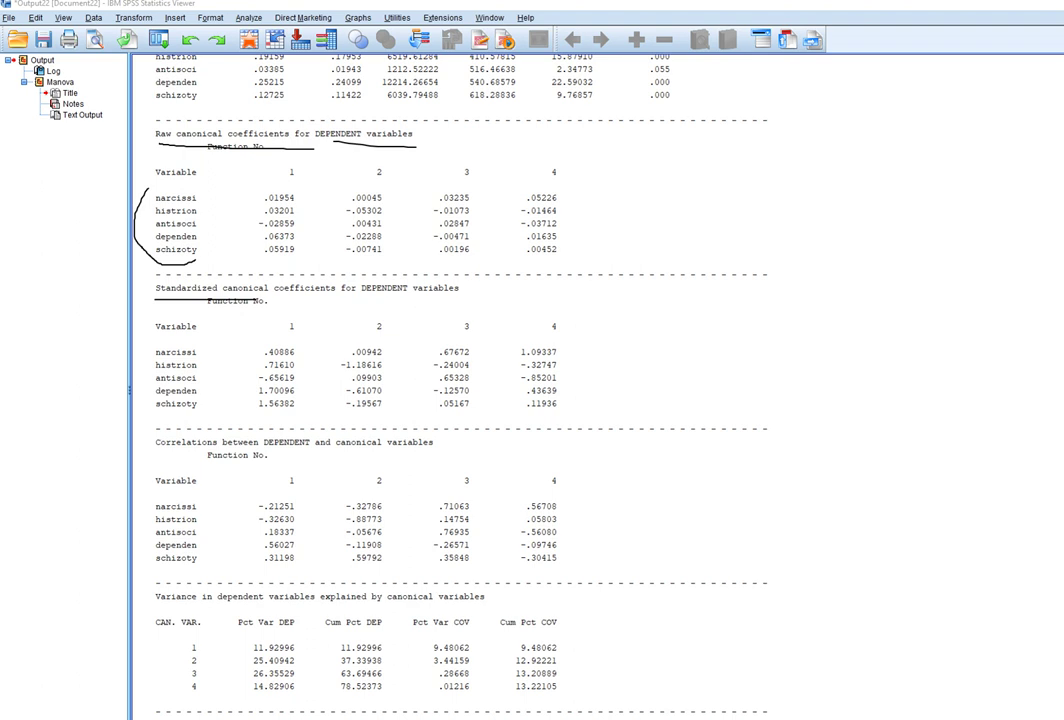
pyautogui.moveTo(156, 447); pyautogui.dragTo(261, 447)
pyautogui.moveTo(157, 495); pyautogui.dragTo(148, 576)
pyautogui.moveTo(146, 347); pyautogui.dragTo(157, 405)
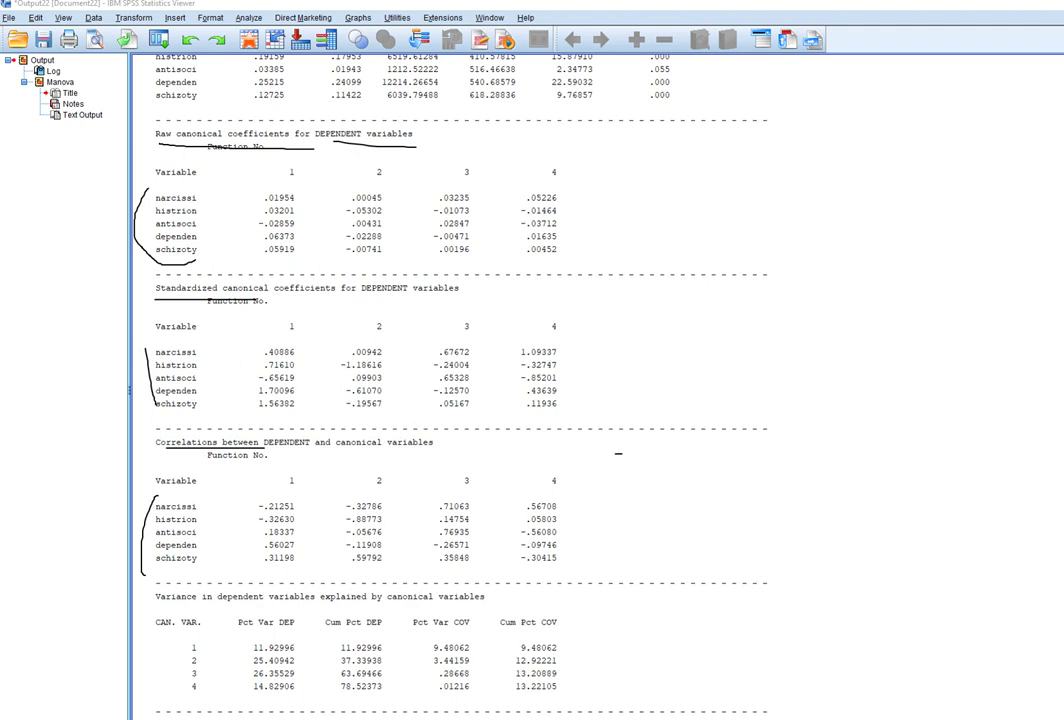
# Write "Struct." beside the correlations table and cross out functions 3 and 4 in the raw, standardized and correlation tables
pyautogui.moveTo(621, 456)
pyautogui.mouseDown()
pyautogui.moveTo(631, 480)
pyautogui.moveTo(654, 460)
pyautogui.moveTo(689, 462)
pyautogui.mouseUp()
pyautogui.moveTo(436, 166); pyautogui.dragTo(558, 236)
pyautogui.moveTo(538, 163); pyautogui.dragTo(436, 242)
pyautogui.moveTo(446, 320); pyautogui.dragTo(558, 388)
pyautogui.moveTo(552, 316); pyautogui.dragTo(422, 392)
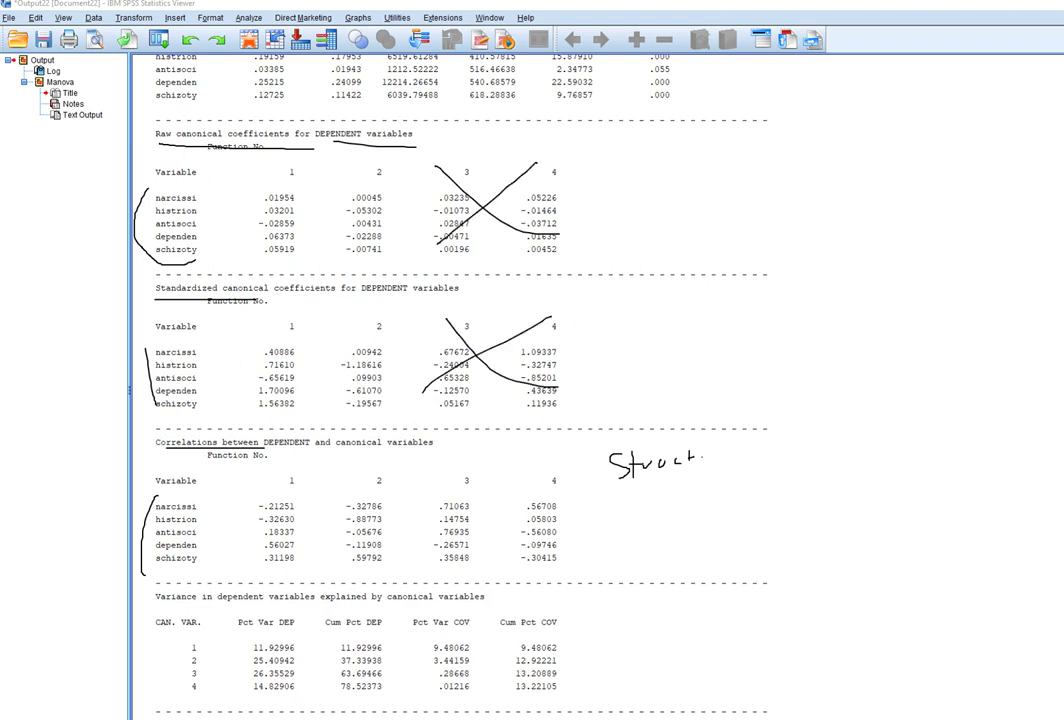
pyautogui.moveTo(456, 480); pyautogui.dragTo(556, 522)
pyautogui.moveTo(553, 474); pyautogui.dragTo(468, 577)
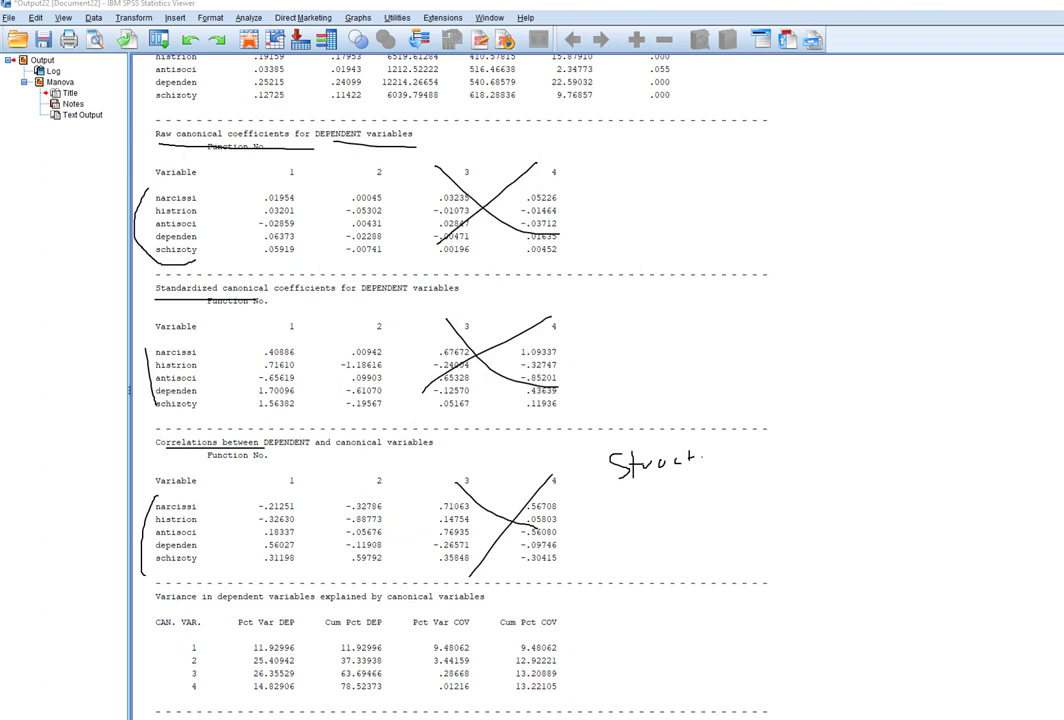
# Clear the existing annotations and cross out functions 3 and 4 in the correlations table for the DEPENDENT variables
pyautogui.moveTo(823, 483)
pyautogui.mouseDown()
pyautogui.moveTo(841, 566)
pyautogui.moveTo(855, 546)
pyautogui.mouseUp()
pyautogui.press('Escape')
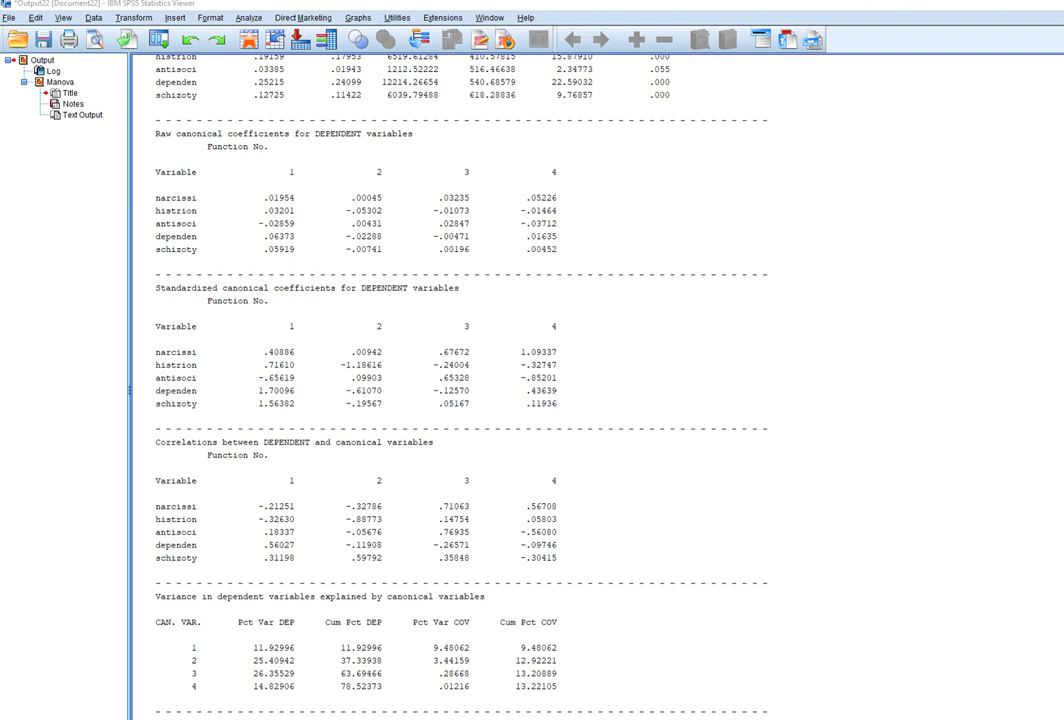
pyautogui.moveTo(555, 477)
pyautogui.mouseDown()
pyautogui.moveTo(505, 528)
pyautogui.moveTo(466, 548)
pyautogui.mouseUp()
pyautogui.moveTo(444, 470); pyautogui.dragTo(550, 556)
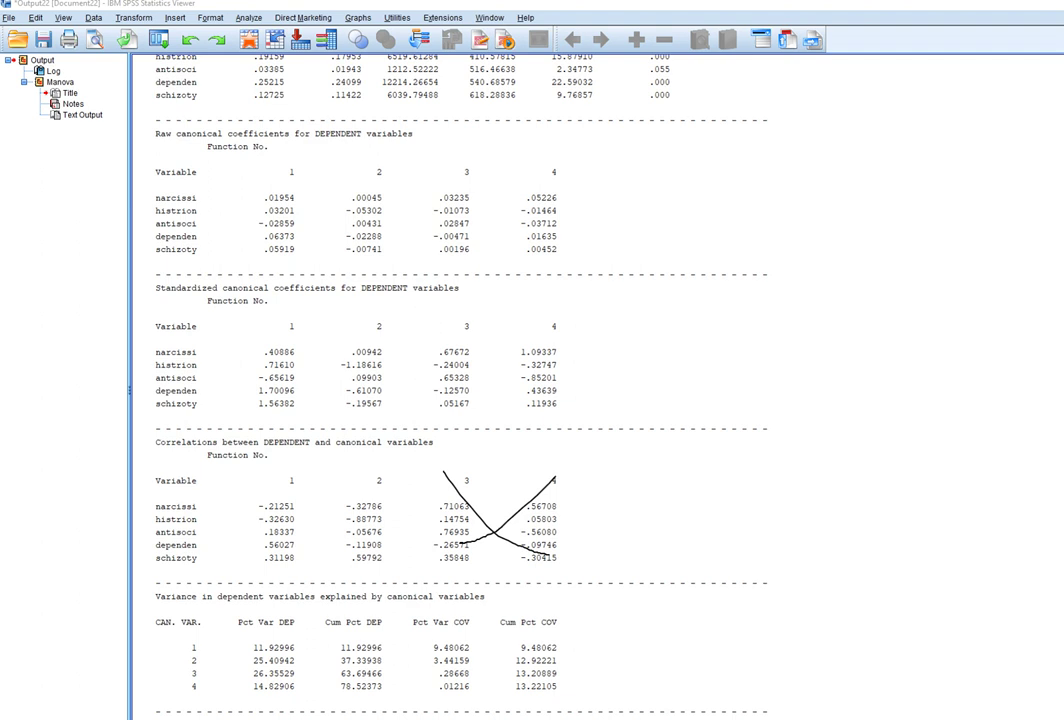
# Underline the dependen label and the dependen and schizoty correlations on function 1, and circle the function 1 and 2 headings
pyautogui.moveTo(155, 550); pyautogui.dragTo(196, 549)
pyautogui.moveTo(264, 550); pyautogui.dragTo(293, 549)
pyautogui.moveTo(295, 467)
pyautogui.mouseDown()
pyautogui.moveTo(287, 490)
pyautogui.moveTo(298, 467)
pyautogui.mouseUp()
pyautogui.moveTo(269, 567); pyautogui.dragTo(284, 567)
pyautogui.moveTo(377, 462); pyautogui.dragTo(370, 464)
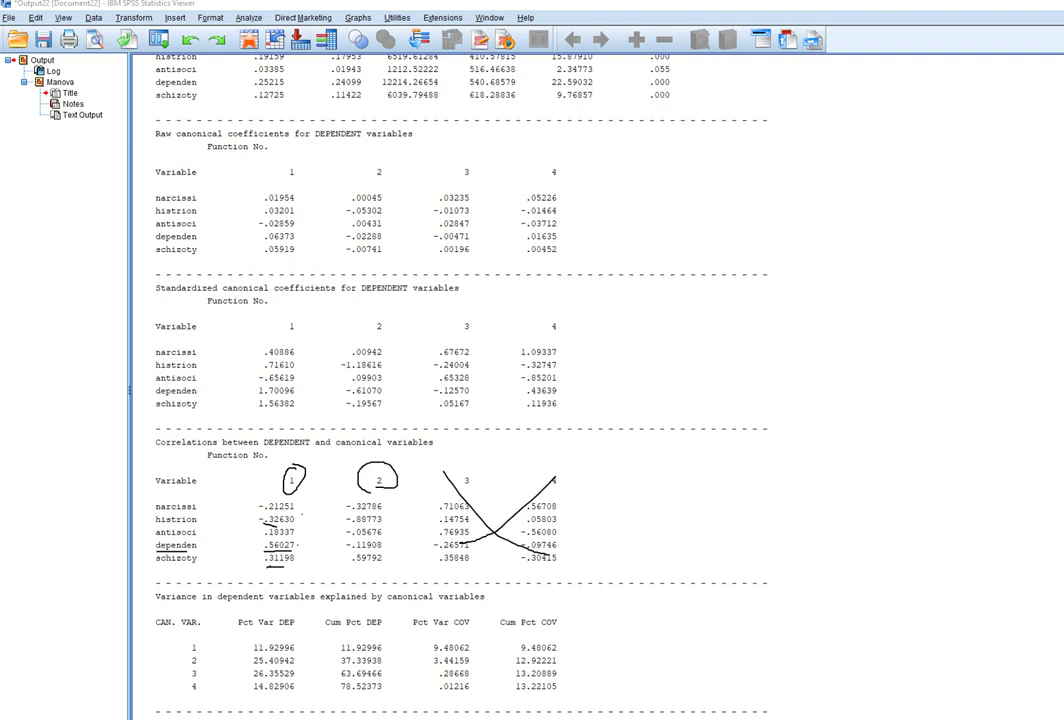
# Underline the histrion and schizoty correlations on function 2, mark the standardized coefficients and dependent variance headings, and clear all annotations
pyautogui.moveTo(347, 565); pyautogui.dragTo(383, 566)
pyautogui.moveTo(342, 526); pyautogui.dragTo(374, 527)
pyautogui.moveTo(344, 565); pyautogui.dragTo(365, 563)
pyautogui.moveTo(177, 292); pyautogui.dragTo(270, 307)
pyautogui.moveTo(156, 603); pyautogui.dragTo(338, 608)
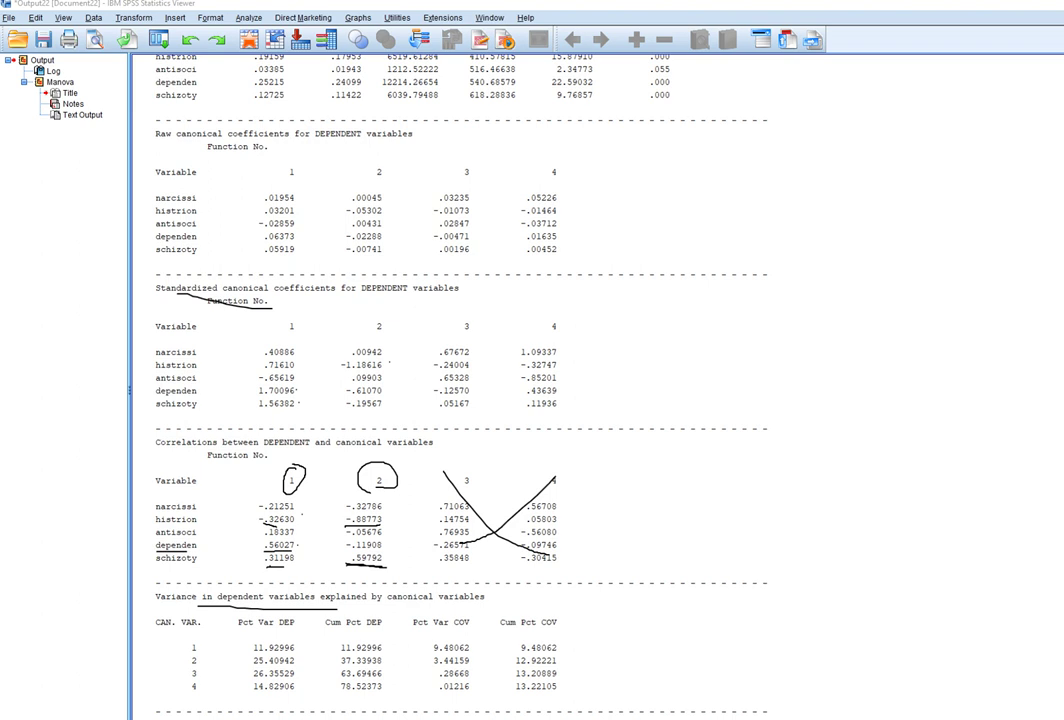
pyautogui.press('Escape')
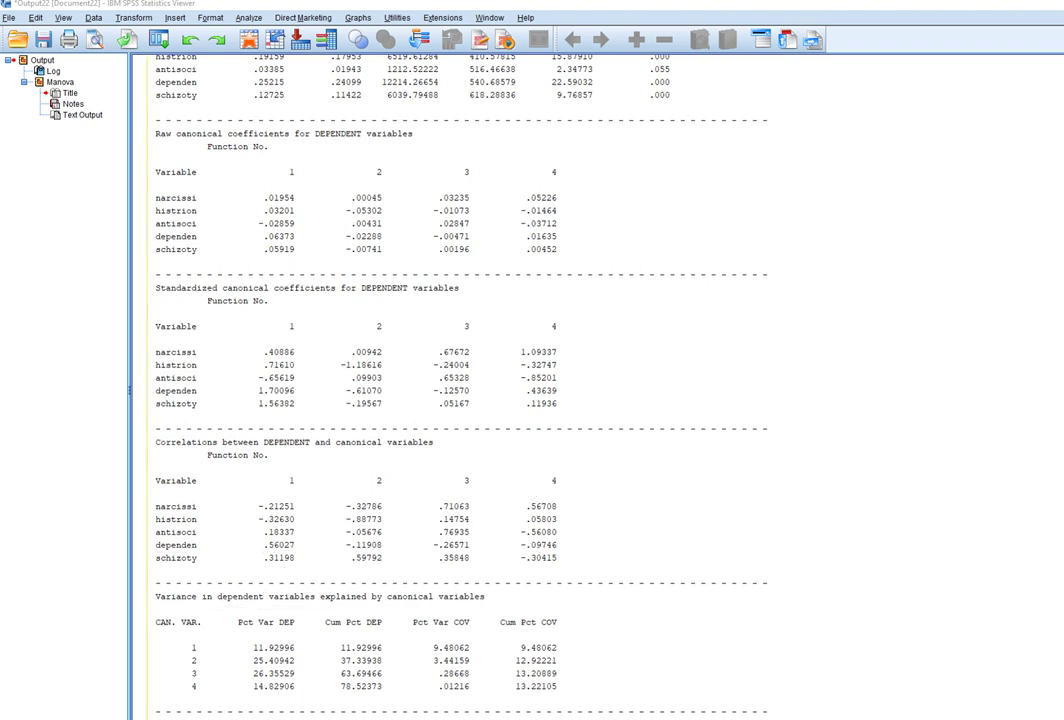
# Underline the headings of the raw, standardized and correlation tables for the COVARIATES
pyautogui.scroll(-6, 690, 398)
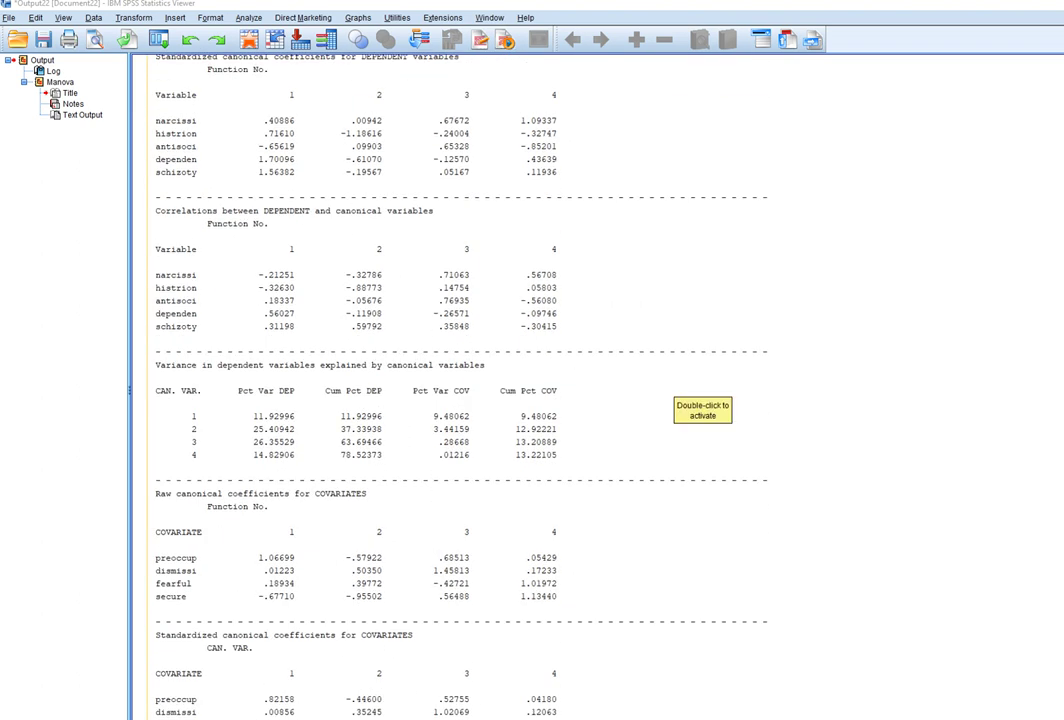
pyautogui.scroll(-1, 690, 398)
pyautogui.scroll(-3, 690, 398)
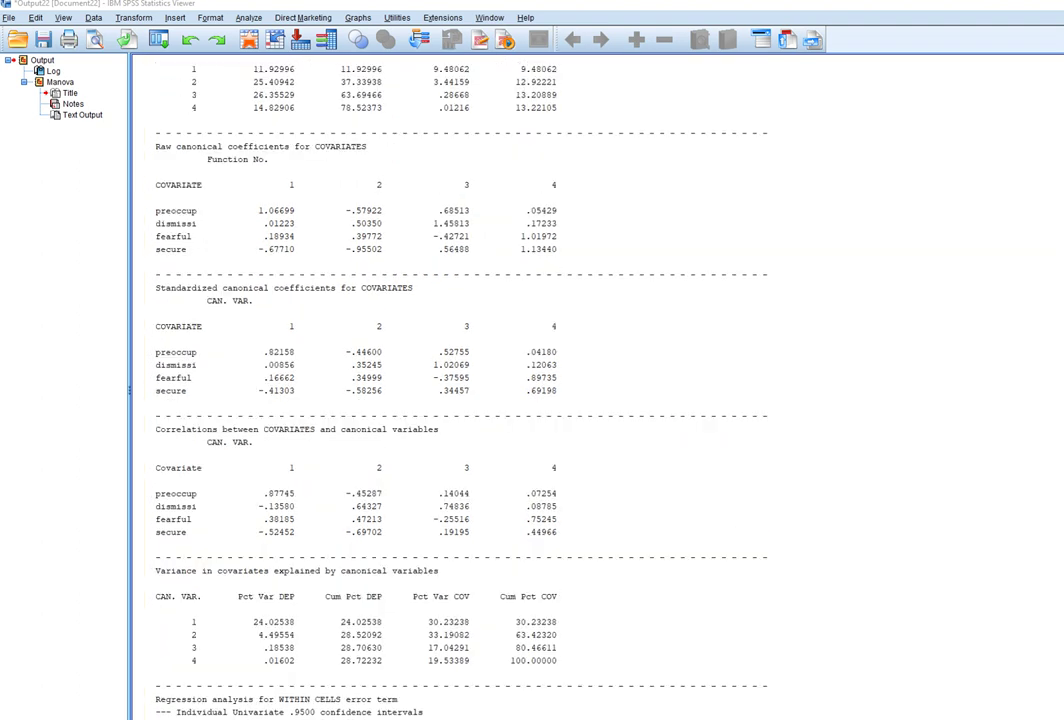
pyautogui.moveTo(315, 154); pyautogui.dragTo(375, 158)
pyautogui.moveTo(337, 296); pyautogui.dragTo(386, 296)
pyautogui.moveTo(307, 442); pyautogui.dragTo(411, 441)
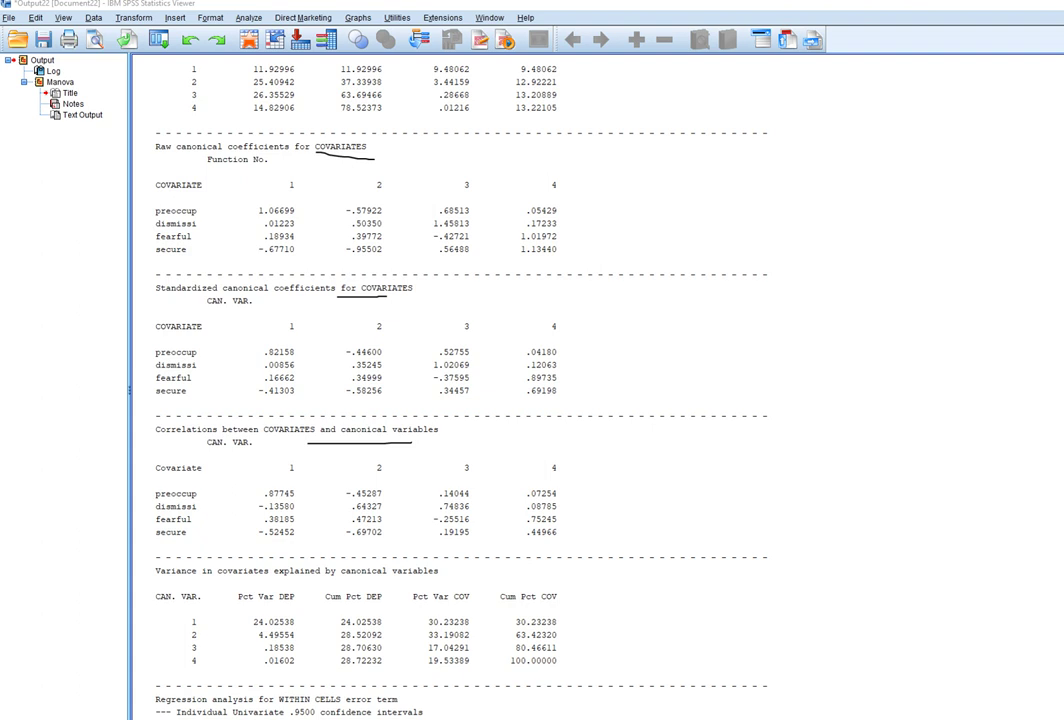
# Circle the preoccup correlation on function 1, underline those of fearful and secure, and sketch the function 1 relationship beside the table
pyautogui.moveTo(260, 496)
pyautogui.mouseDown()
pyautogui.moveTo(299, 495)
pyautogui.moveTo(299, 486)
pyautogui.moveTo(258, 498)
pyautogui.mouseUp()
pyautogui.moveTo(266, 523); pyautogui.dragTo(289, 523)
pyautogui.moveTo(262, 540); pyautogui.dragTo(290, 541)
pyautogui.moveTo(721, 461)
pyautogui.mouseDown()
pyautogui.moveTo(713, 493)
pyautogui.moveTo(737, 479)
pyautogui.moveTo(722, 460)
pyautogui.moveTo(770, 483)
pyautogui.mouseUp()
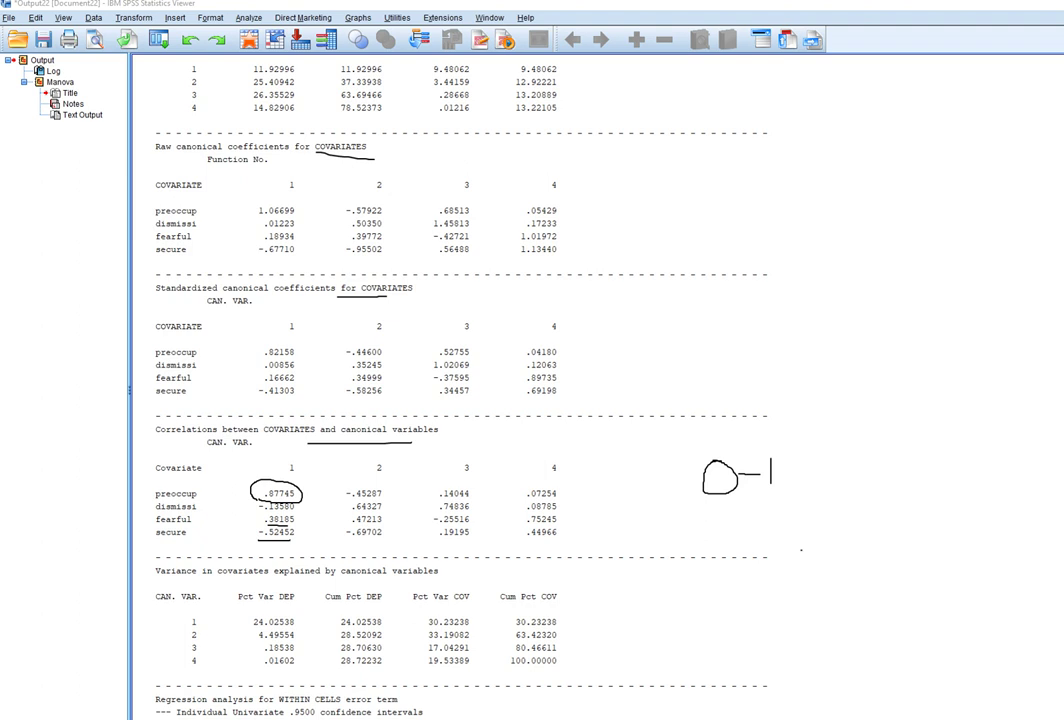
pyautogui.moveTo(800, 549)
pyautogui.mouseDown()
pyautogui.moveTo(810, 540)
pyautogui.moveTo(810, 565)
pyautogui.moveTo(848, 564)
pyautogui.moveTo(909, 533)
pyautogui.moveTo(920, 539)
pyautogui.moveTo(942, 519)
pyautogui.moveTo(949, 530)
pyautogui.mouseUp()
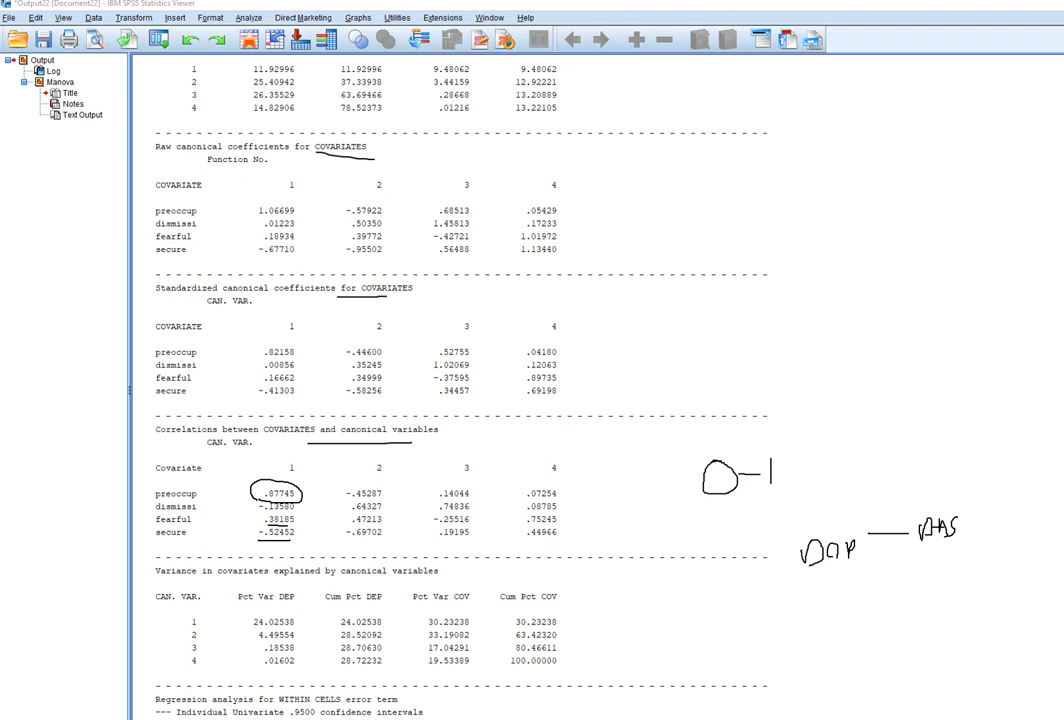
# Circle function 2, underline its fearful and secure correlations, note its relationship, underline preoccup and secure's standardized function 1 coefficients, and clear all annotations
pyautogui.moveTo(372, 456)
pyautogui.mouseDown()
pyautogui.moveTo(394, 468)
pyautogui.moveTo(371, 457)
pyautogui.mouseUp()
pyautogui.moveTo(354, 538); pyautogui.dragTo(372, 537)
pyautogui.moveTo(352, 528); pyautogui.dragTo(369, 527)
pyautogui.moveTo(814, 603)
pyautogui.mouseDown()
pyautogui.moveTo(815, 617)
pyautogui.moveTo(825, 600)
pyautogui.moveTo(823, 617)
pyautogui.moveTo(845, 620)
pyautogui.moveTo(929, 602)
pyautogui.moveTo(938, 590)
pyautogui.moveTo(931, 602)
pyautogui.moveTo(976, 600)
pyautogui.mouseUp()
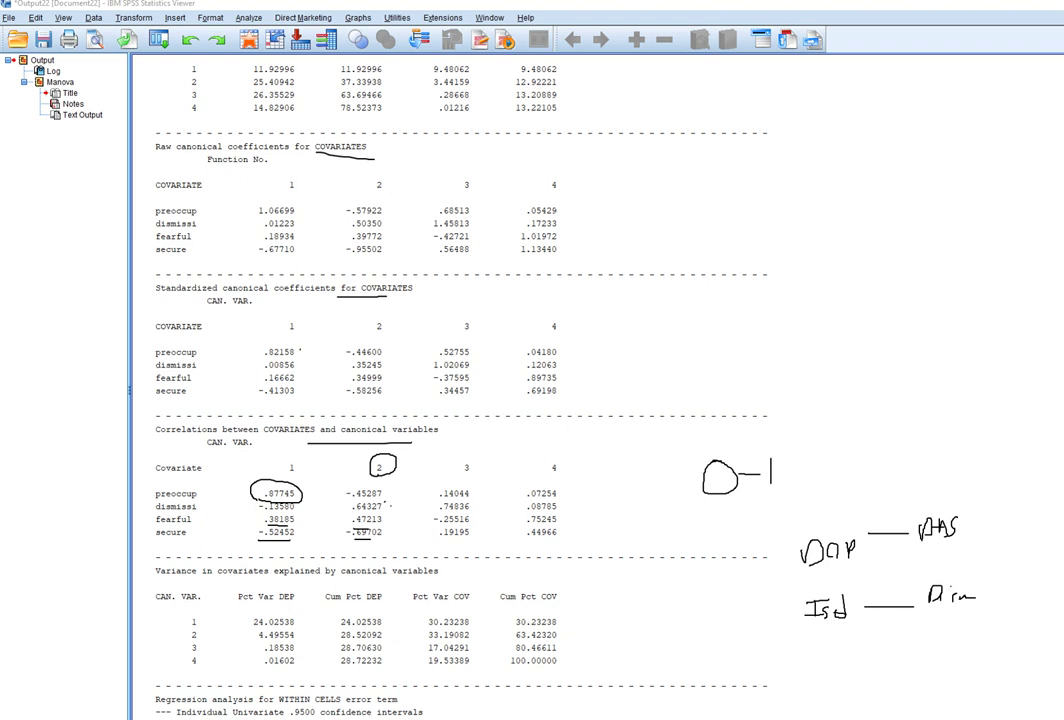
pyautogui.moveTo(265, 356); pyautogui.dragTo(300, 355)
pyautogui.moveTo(258, 396); pyautogui.dragTo(298, 395)
pyautogui.press('Escape')
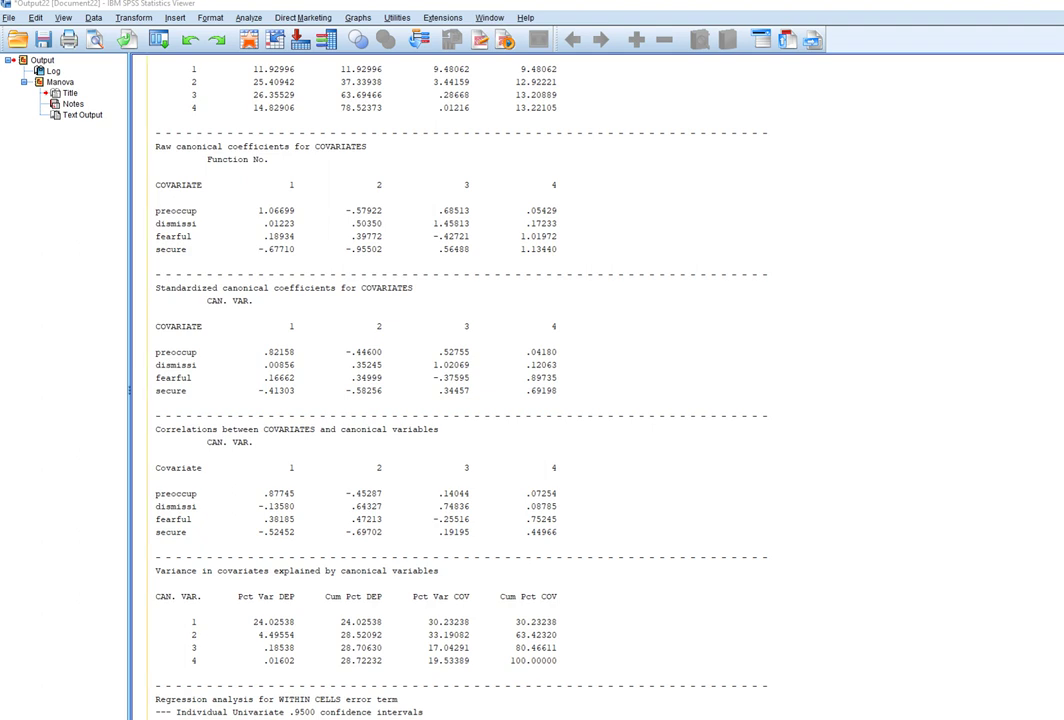
# Review the covariate and dependent variance tables, and switch to the first page of the adult attachment study PDF in the browser
pyautogui.scroll(-3, 660, 300)
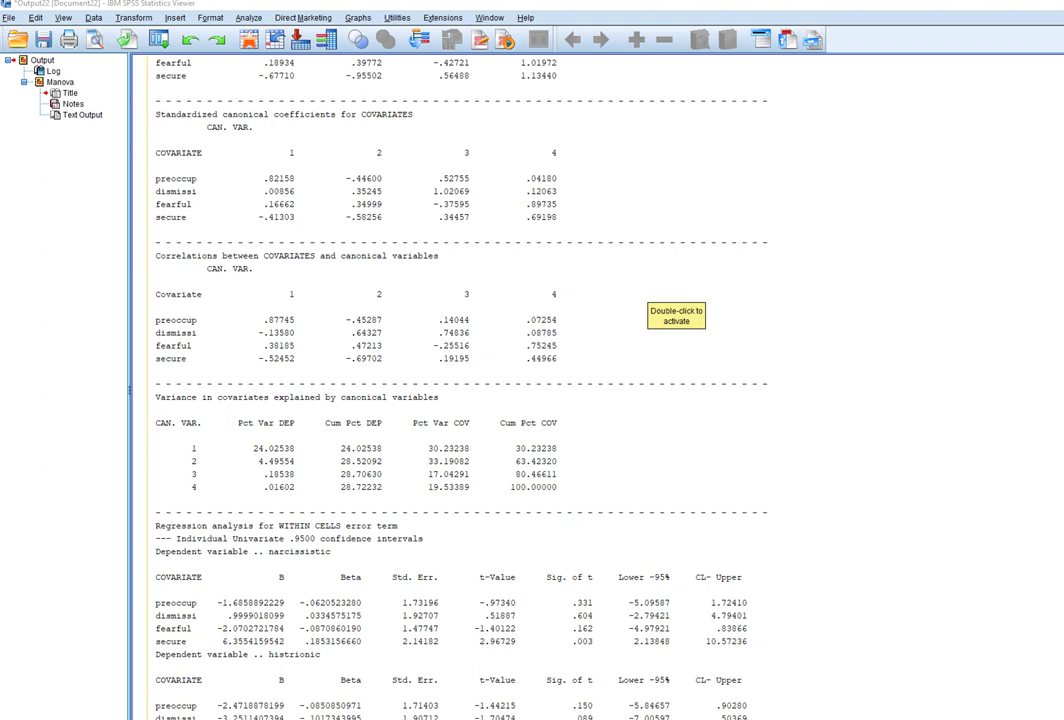
pyautogui.scroll(2, 670, 300)
pyautogui.scroll(4, 670, 300)
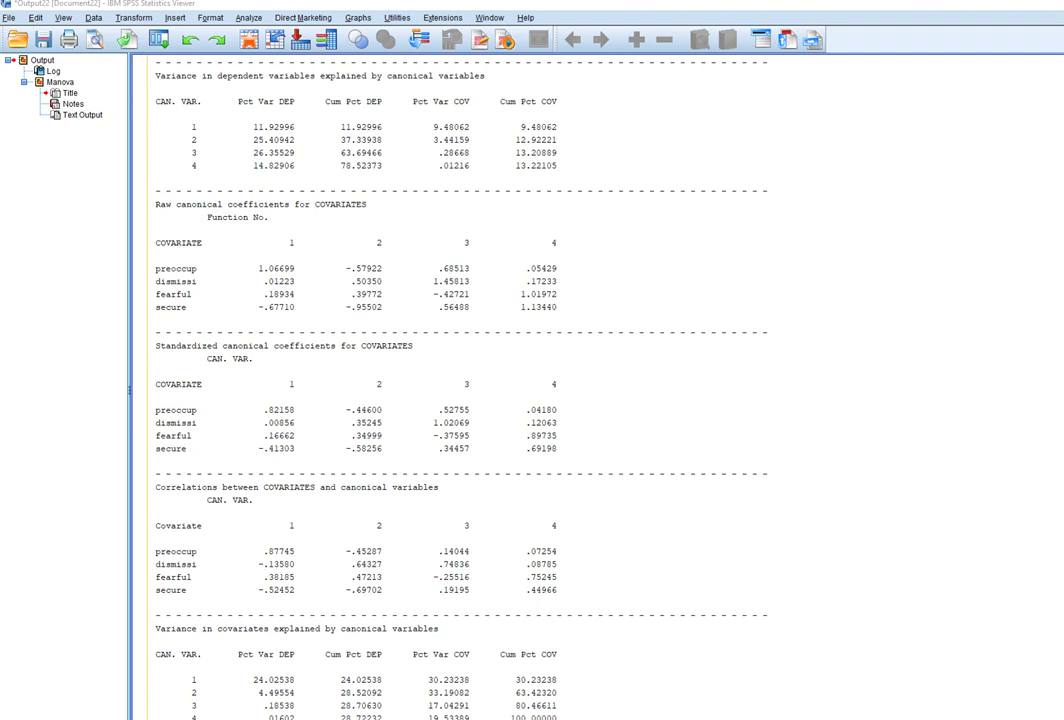
pyautogui.scroll(3, 460, 390)
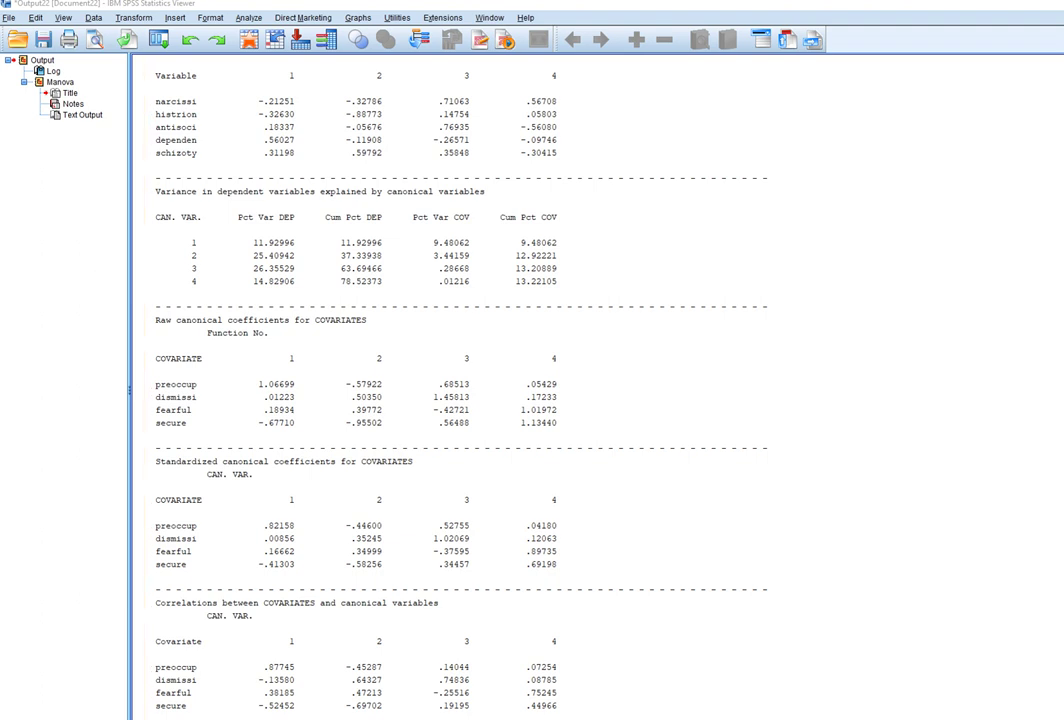
pyautogui.hotkey('alt', 'Tab')
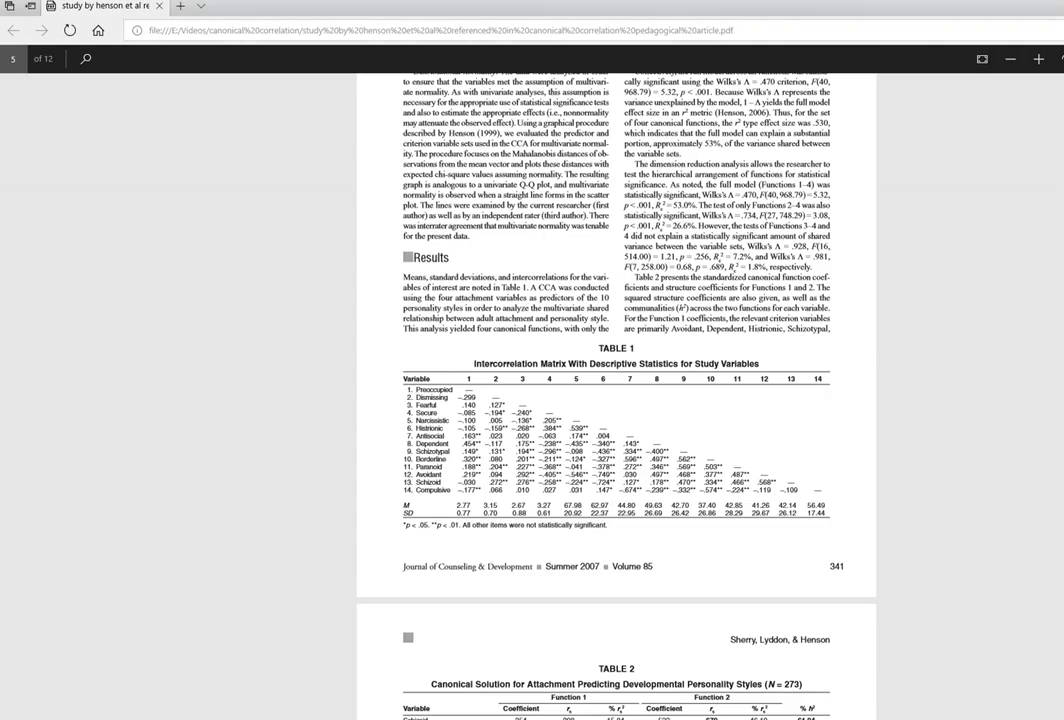
pyautogui.press('Home')
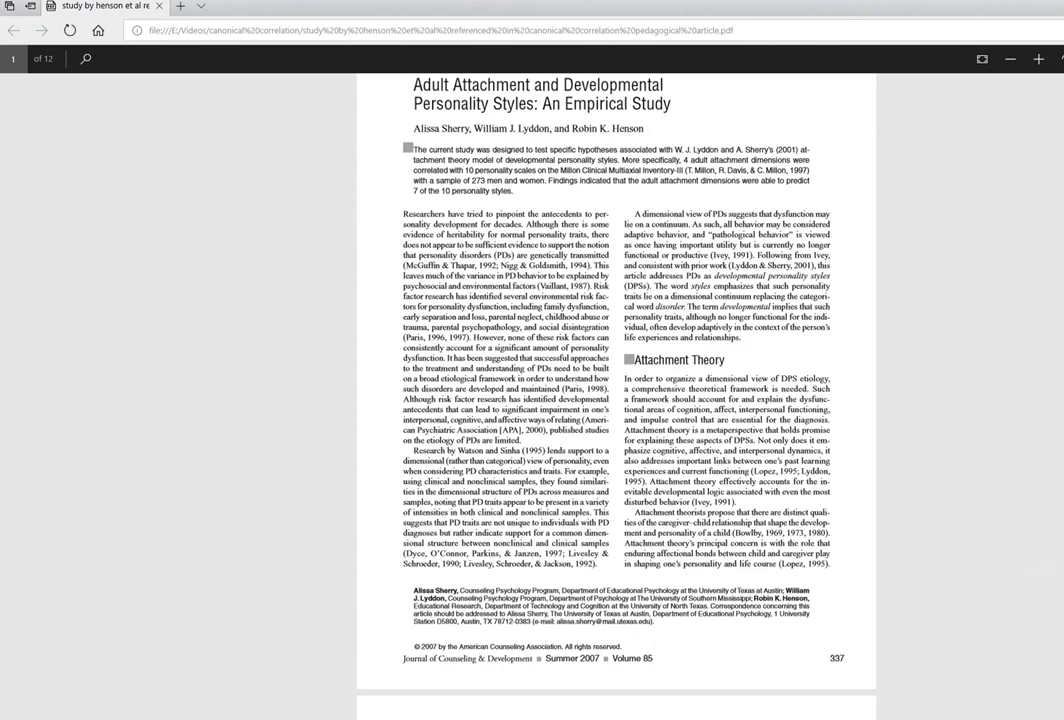
pyautogui.press('Up')
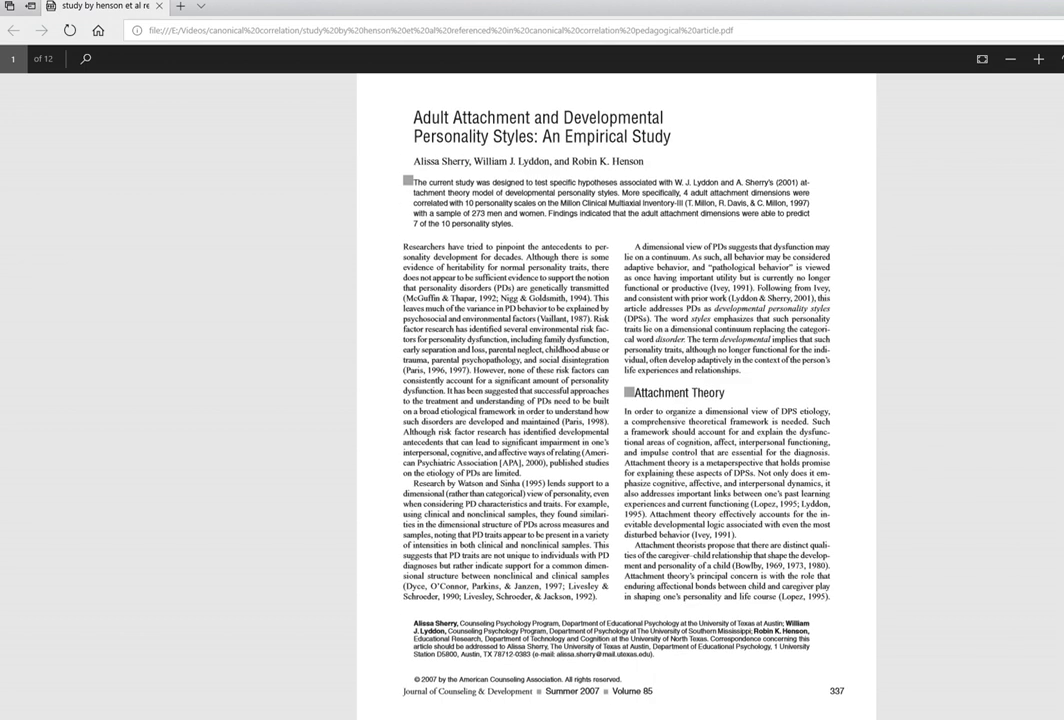